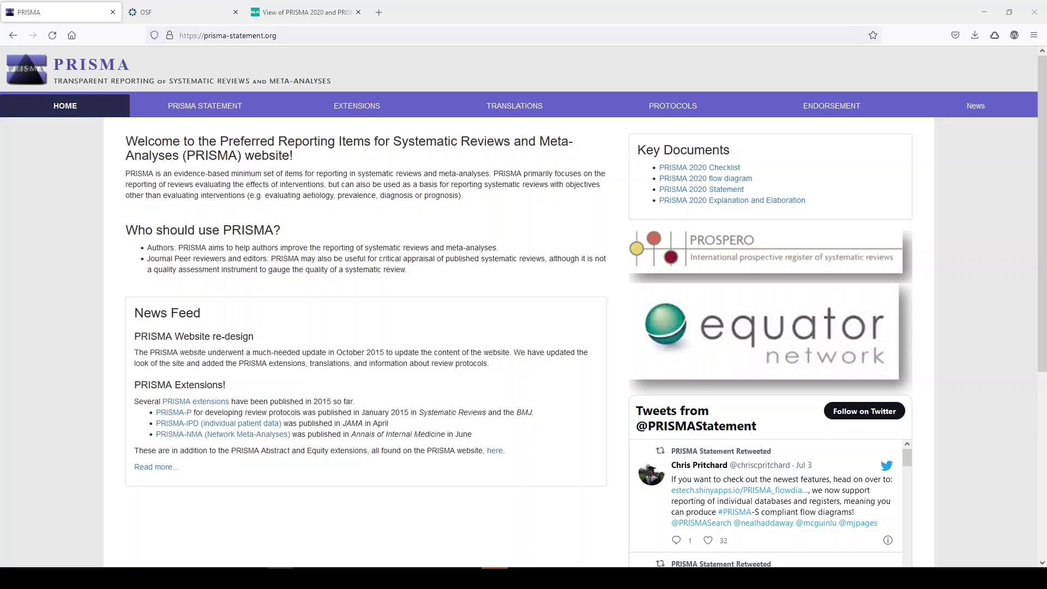
# Step: On the PRISMA website, go from the PRISMA Statement section to the flow diagram page
pyautogui.click(203, 110)
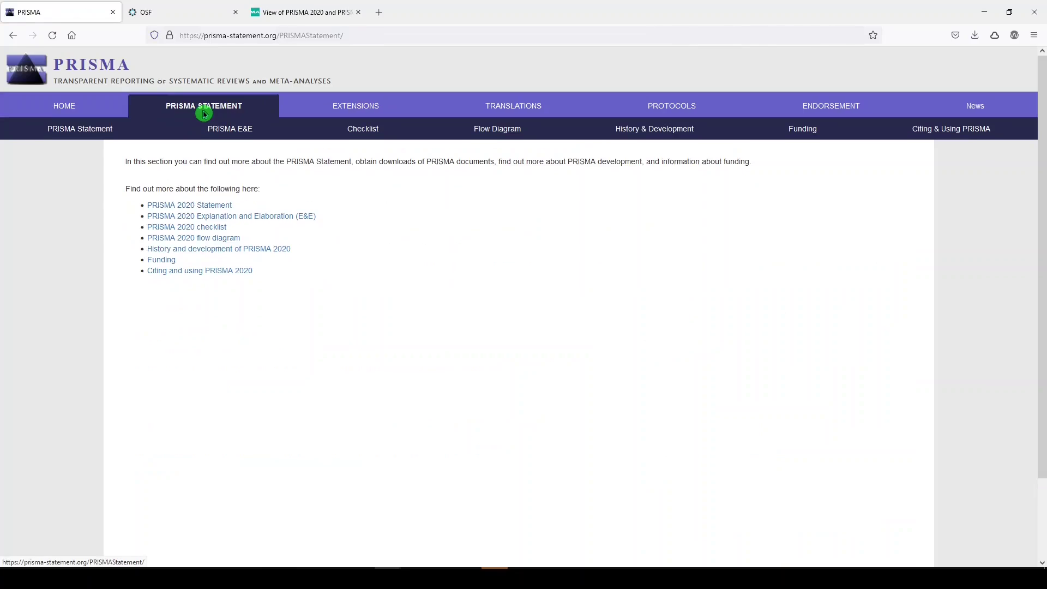
pyautogui.click(502, 133)
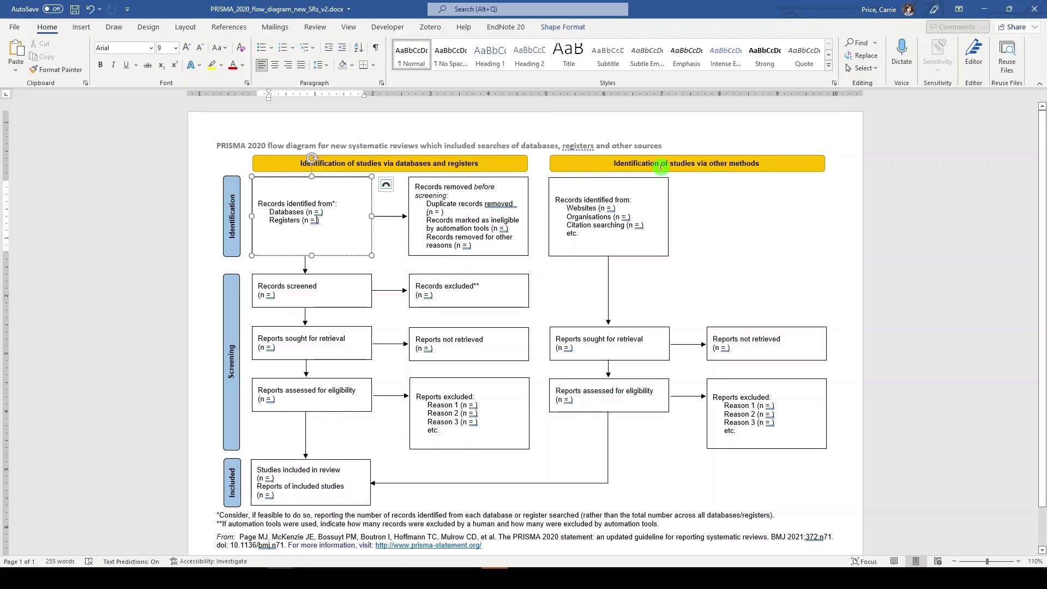
# Step: Enter 4248 for Databases and 36 for Registers in the Records identified box
pyautogui.click(319, 213)
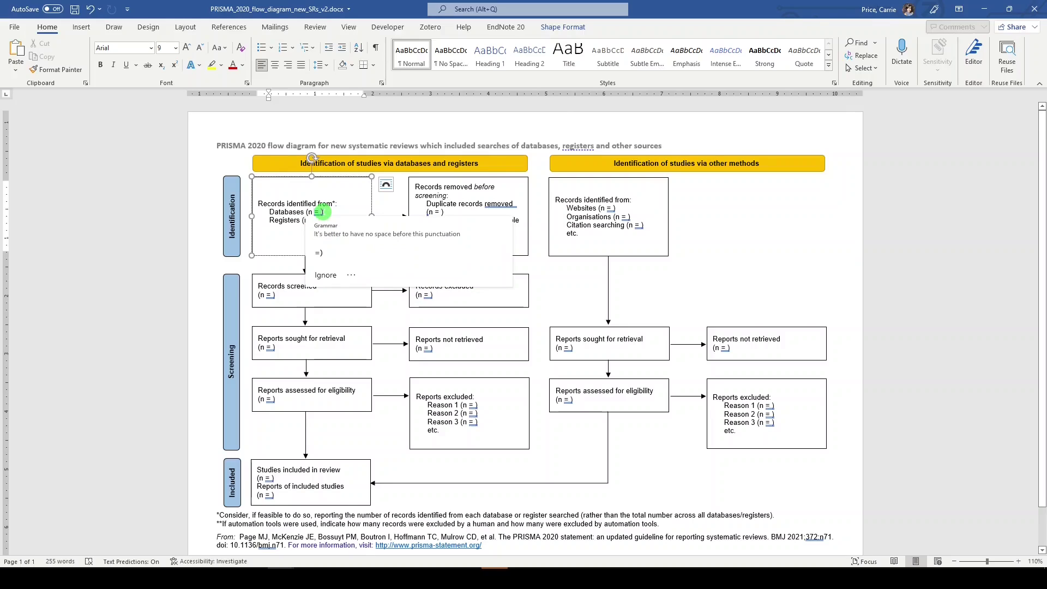
pyautogui.press('Escape')
pyautogui.write('4248')
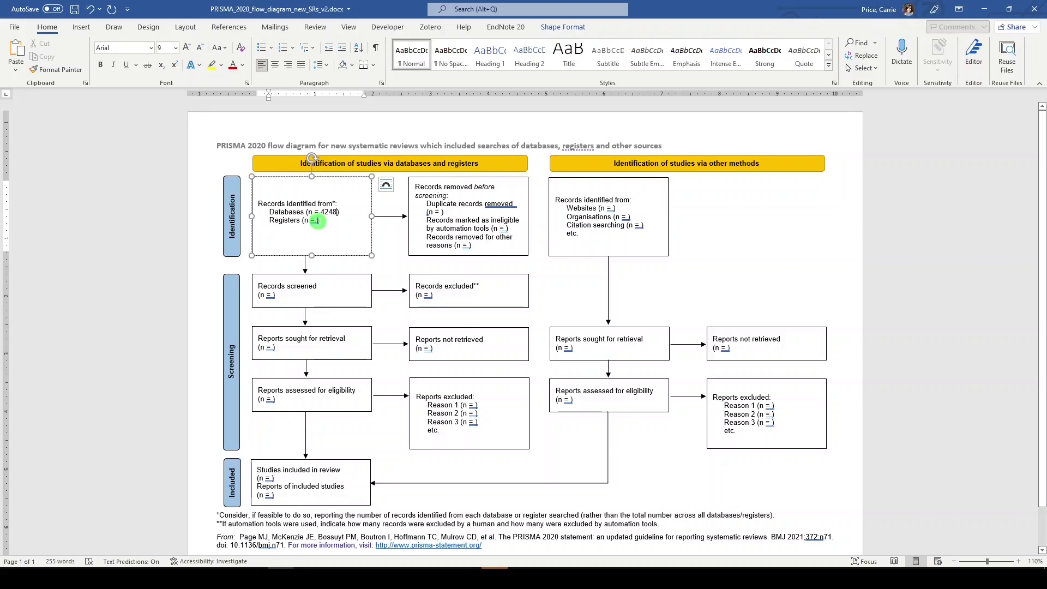
pyautogui.doubleClick(326, 212)
pyautogui.click(318, 220)
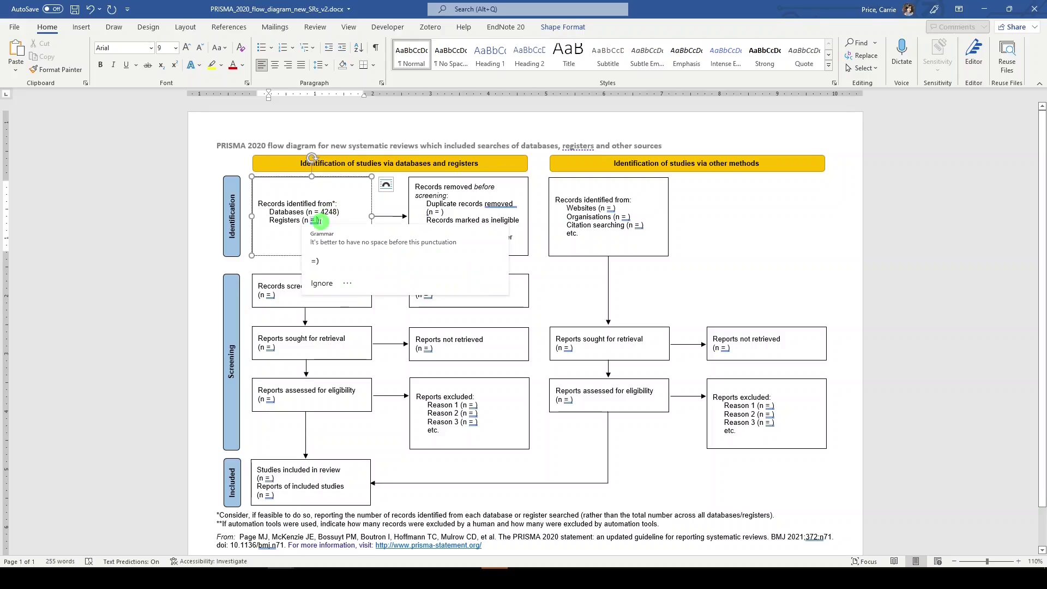
pyautogui.write('36')
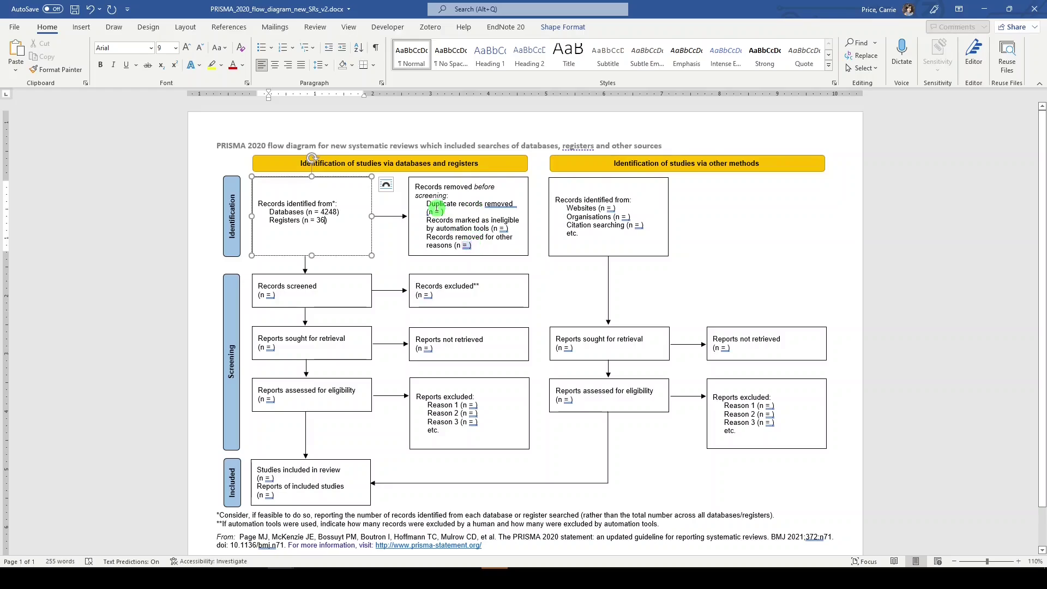
# Step: Fill in the removed-before-screening counts: 396 by automation tools, 406 duplicates and 4 for other reasons
pyautogui.click(442, 211)
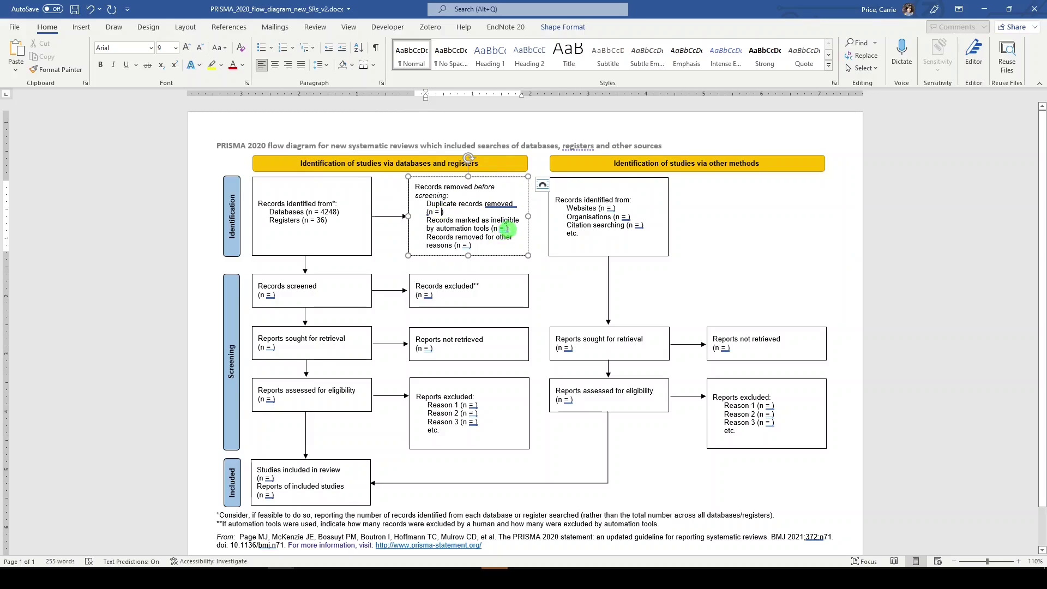
pyautogui.click(505, 227)
pyautogui.write('396')
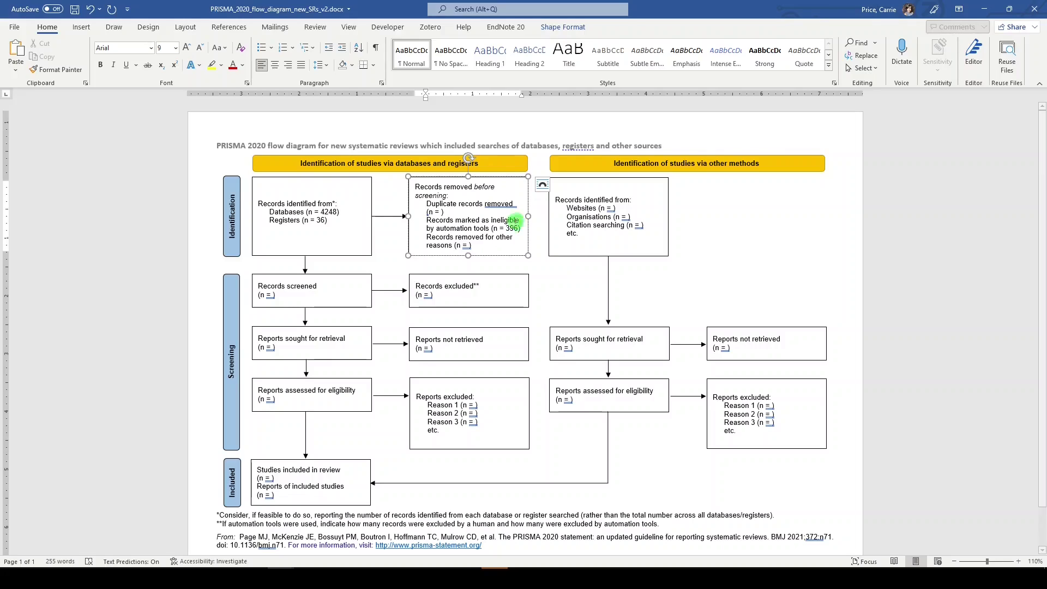
pyautogui.click(439, 211)
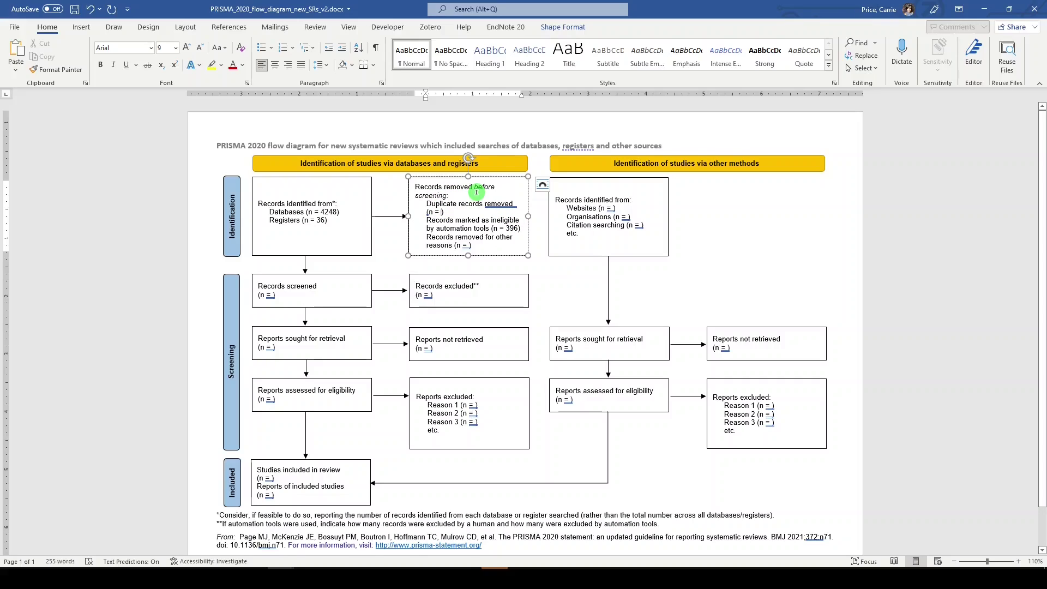
pyautogui.write('406')
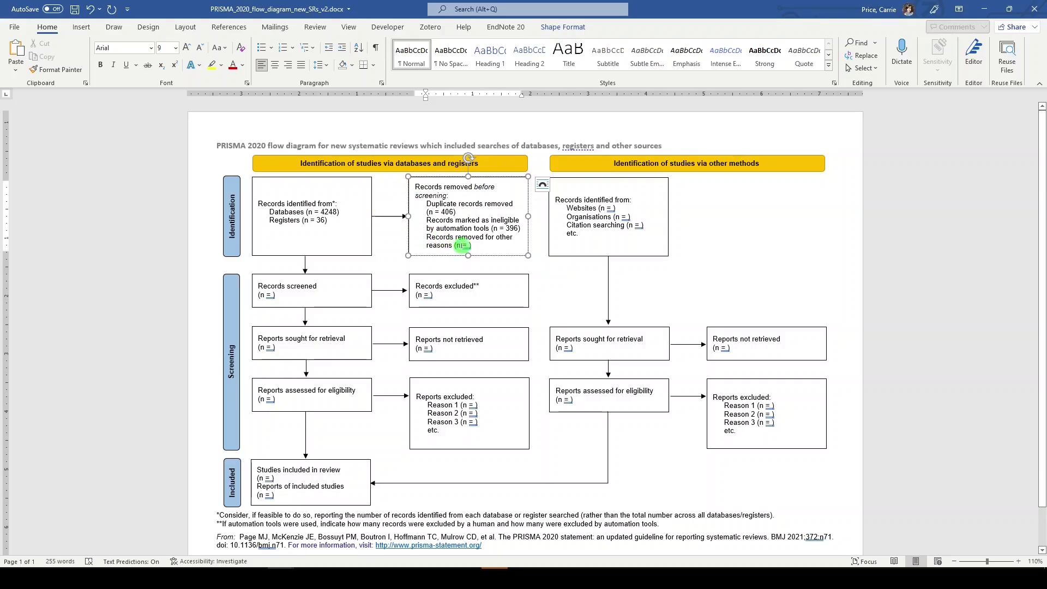
pyautogui.click(468, 245)
pyautogui.write('4')
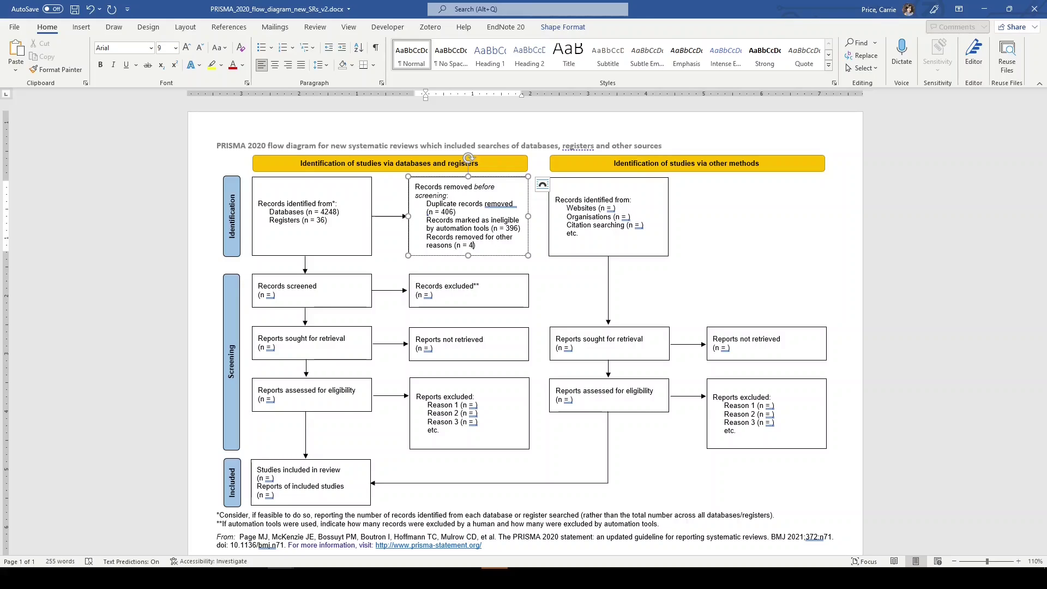
# Step: Enter 3478 records screened, correcting the mistyped 3505, and 2800 records excluded
pyautogui.click(486, 220)
pyautogui.click(276, 290)
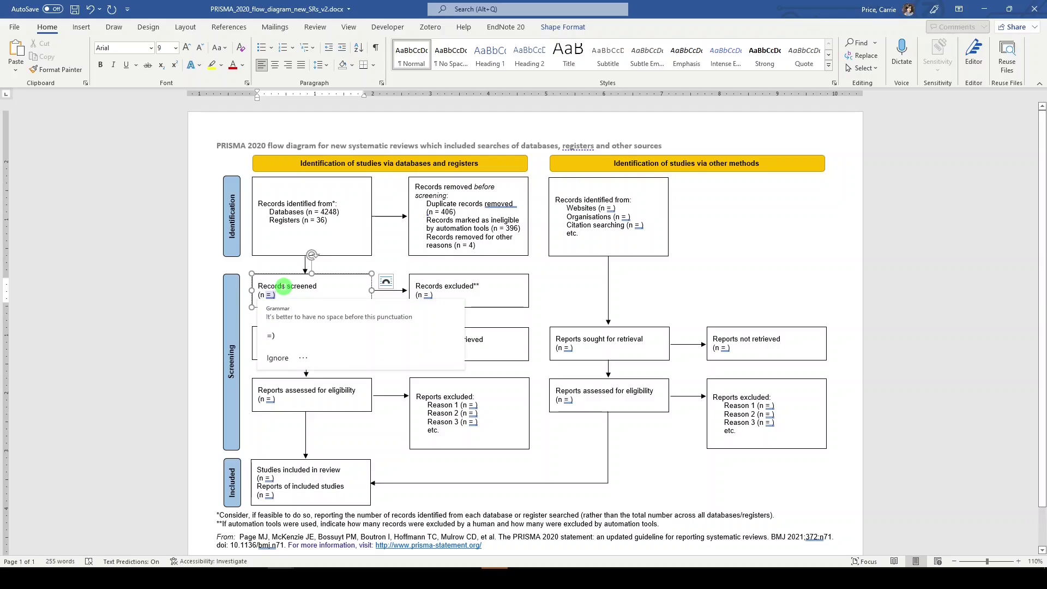
pyautogui.click(275, 294)
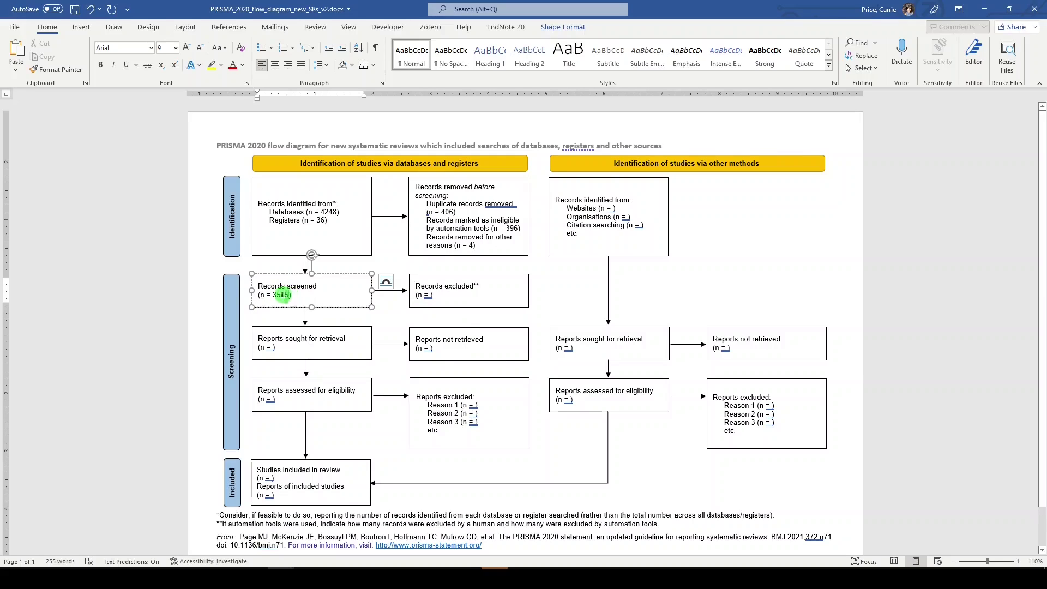
pyautogui.write('3505')
pyautogui.doubleClick(279, 294)
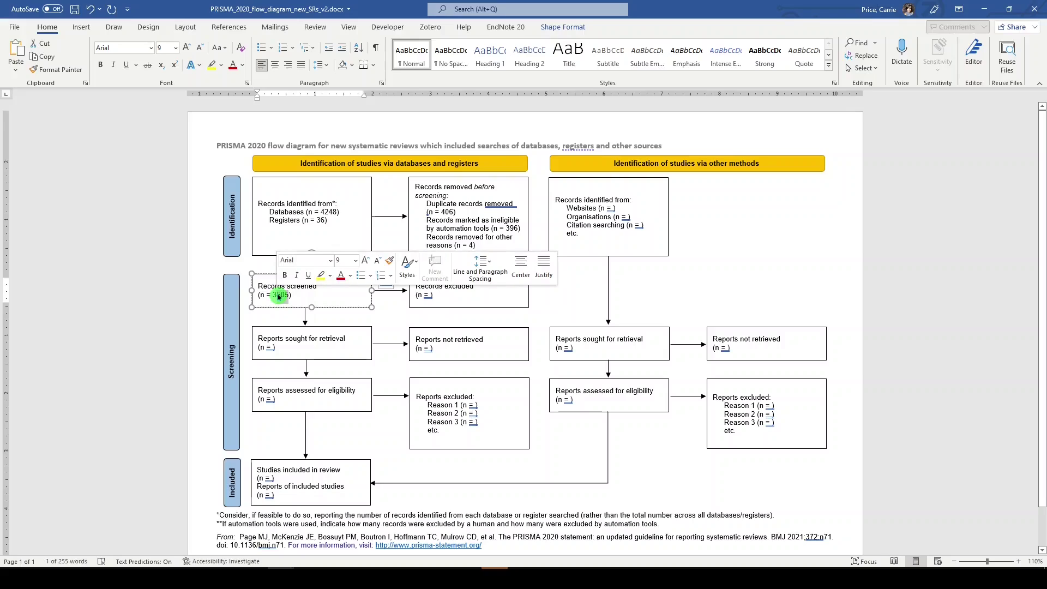
pyautogui.write('3478')
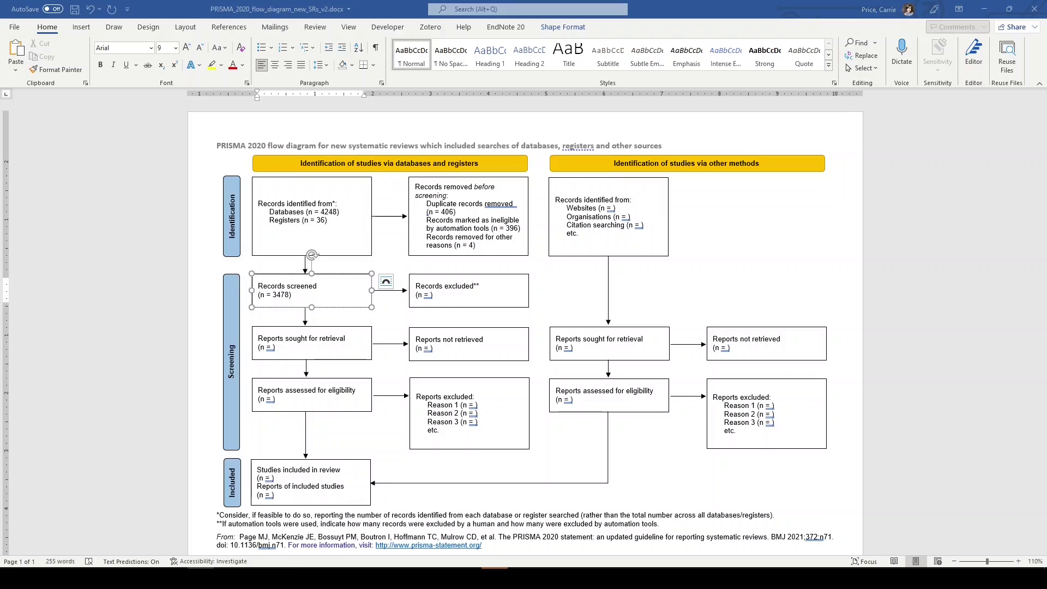
pyautogui.click(439, 285)
pyautogui.write('2800')
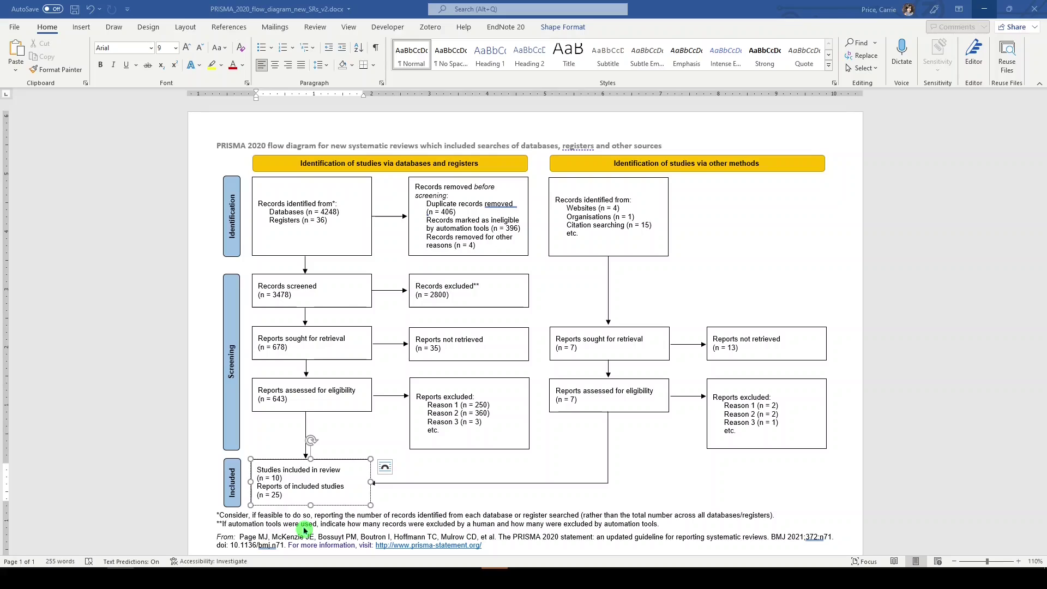
# Step: Fill in 678 for Reports sought for retrieval and 35 for Reports not retrieved
pyautogui.click(456, 292)
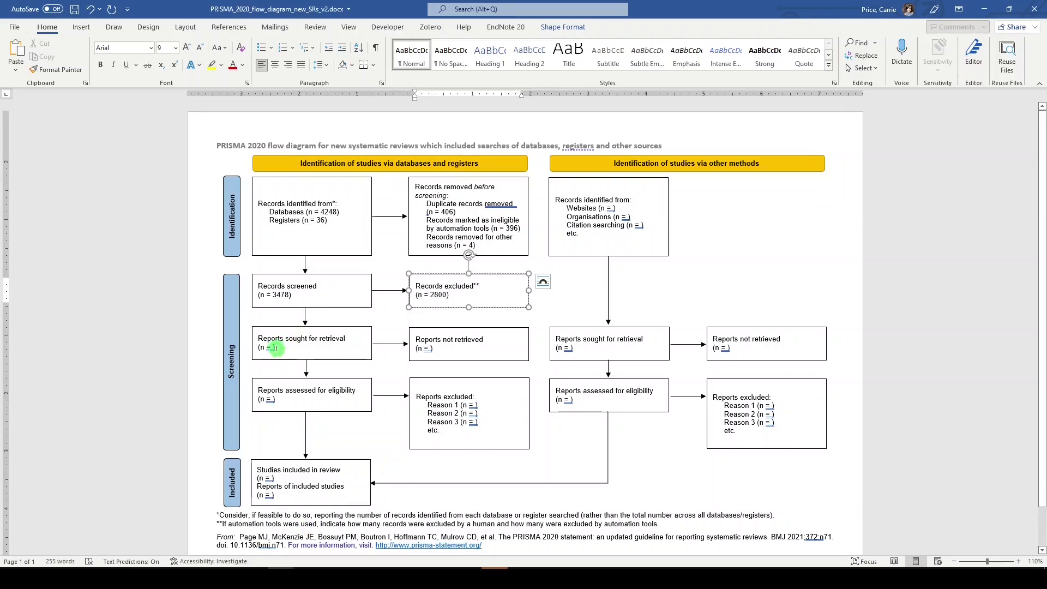
pyautogui.click(283, 346)
pyautogui.write('678')
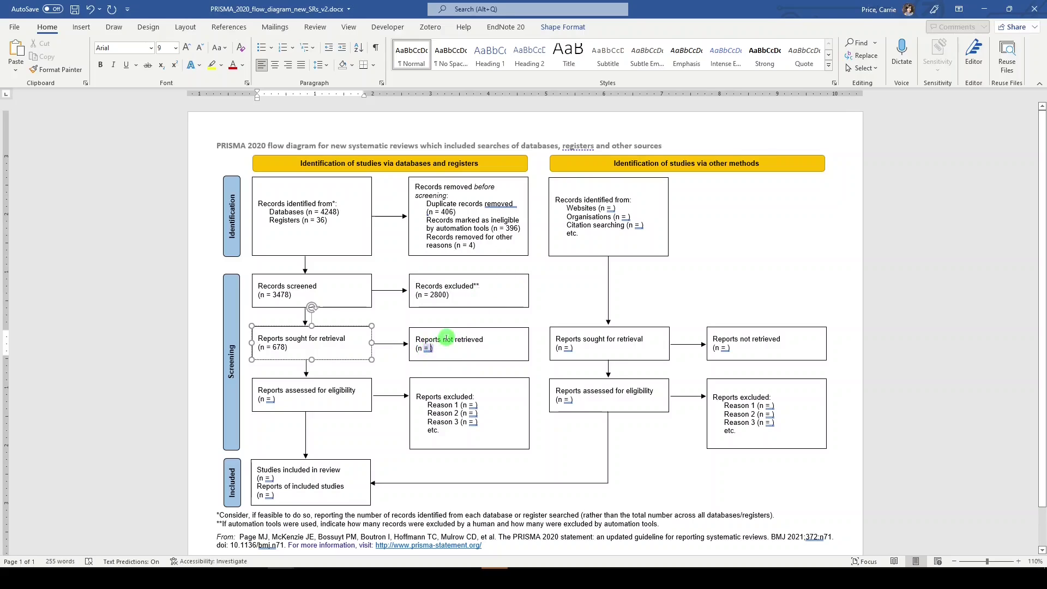
pyautogui.click(429, 347)
pyautogui.write('35')
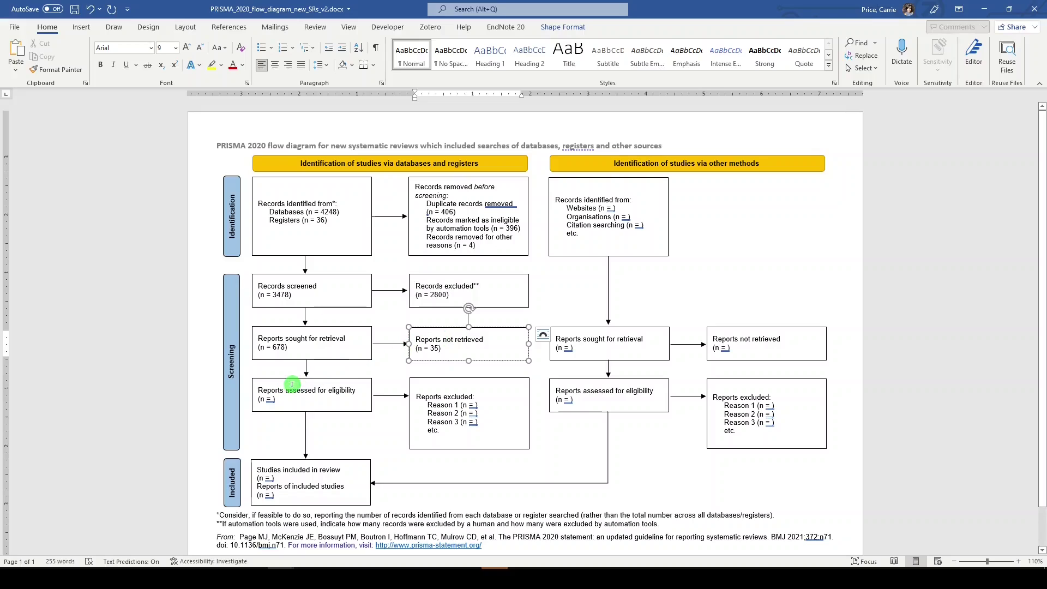
# Step: Enter 643 reports assessed, with exclusions of 250, 360 and 3 for Reasons 1–3
pyautogui.click(274, 398)
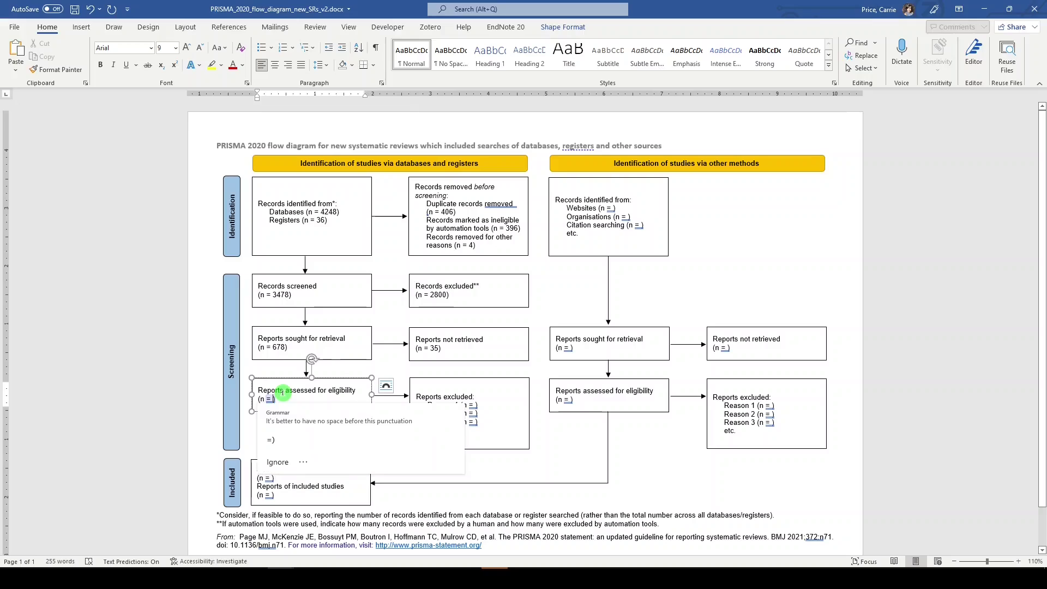
pyautogui.write('643')
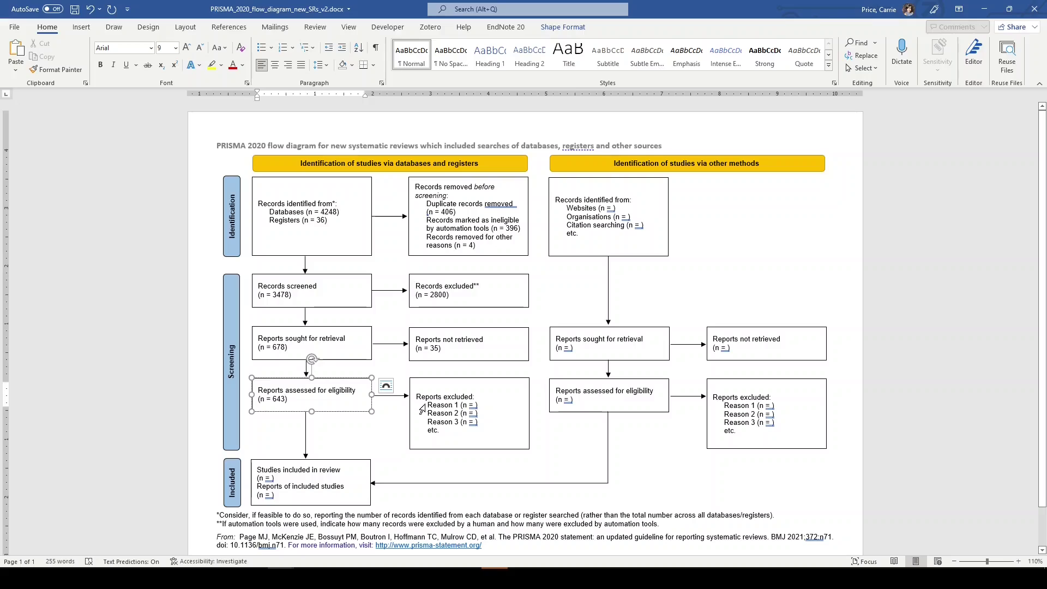
pyautogui.press('BackSpace')
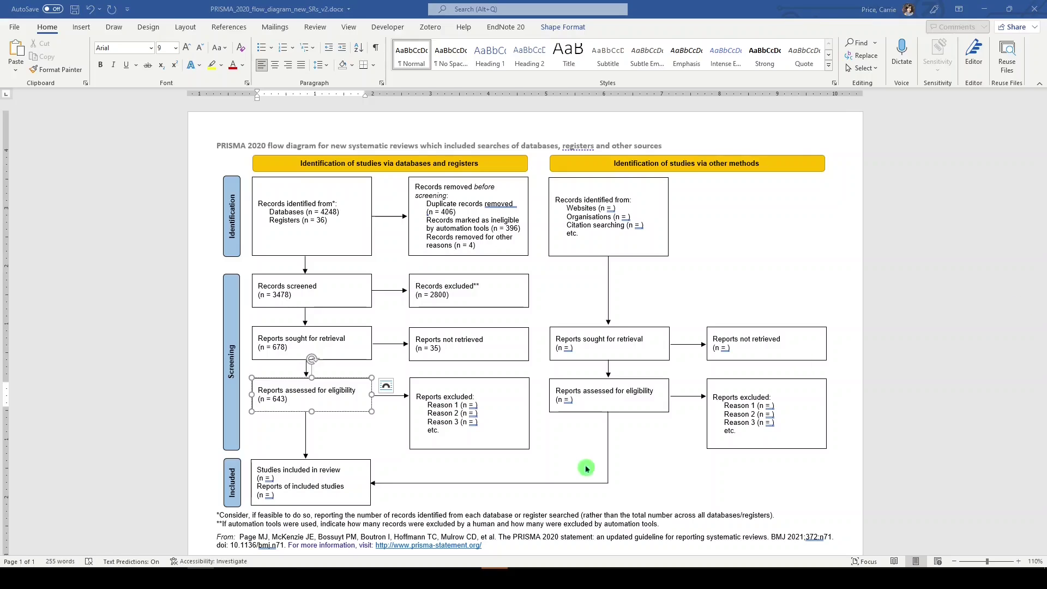
pyautogui.click(473, 405)
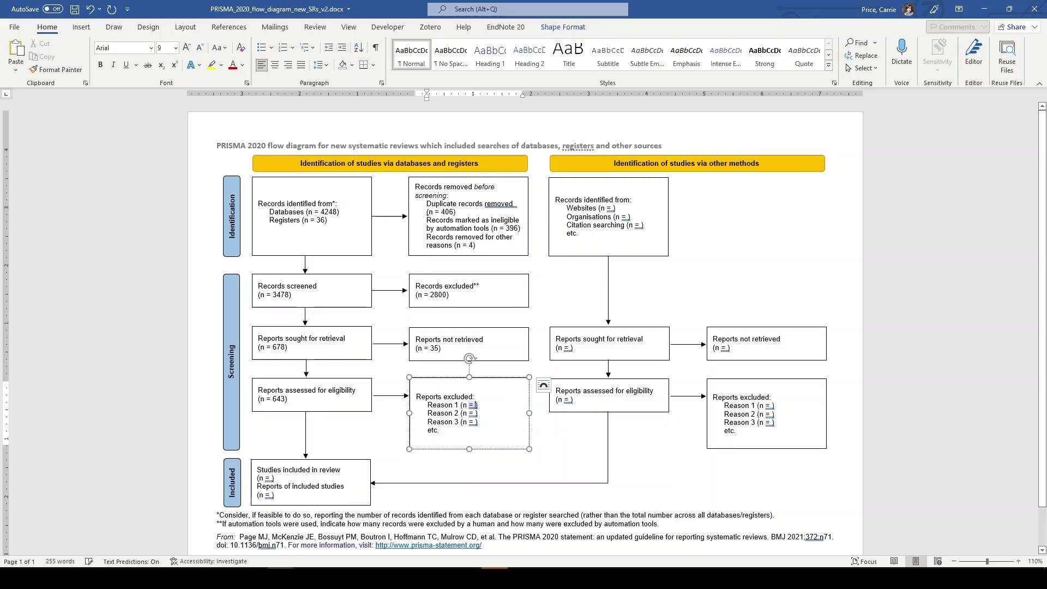
pyautogui.write('250')
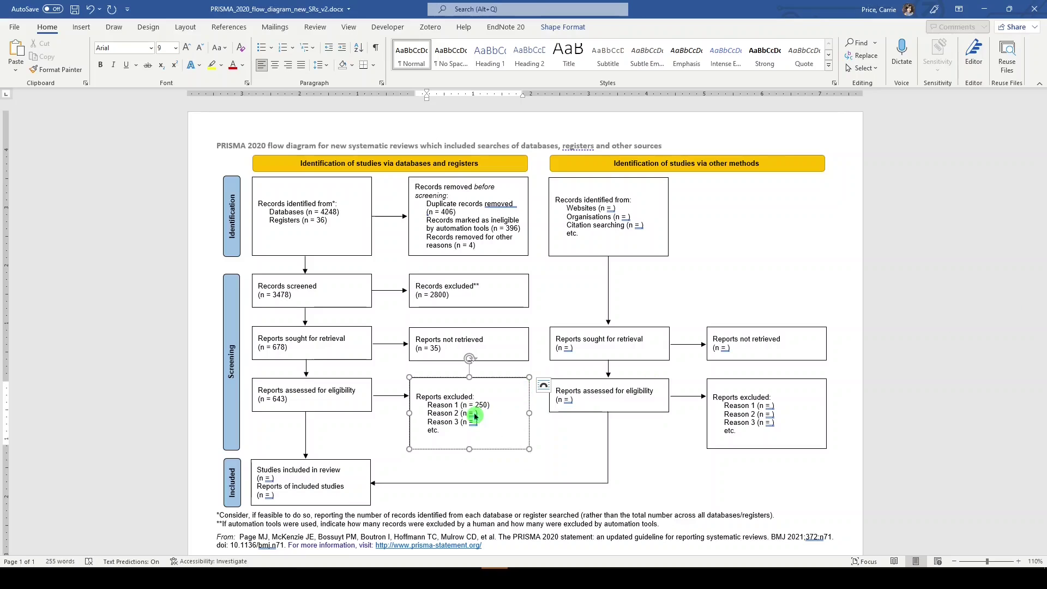
pyautogui.click(474, 412)
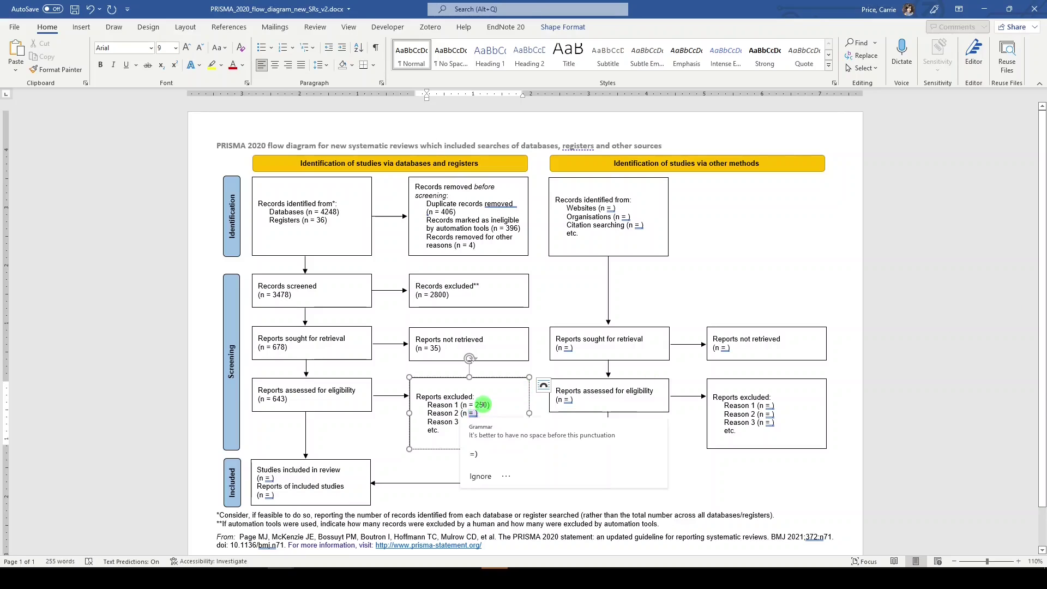
pyautogui.write('360')
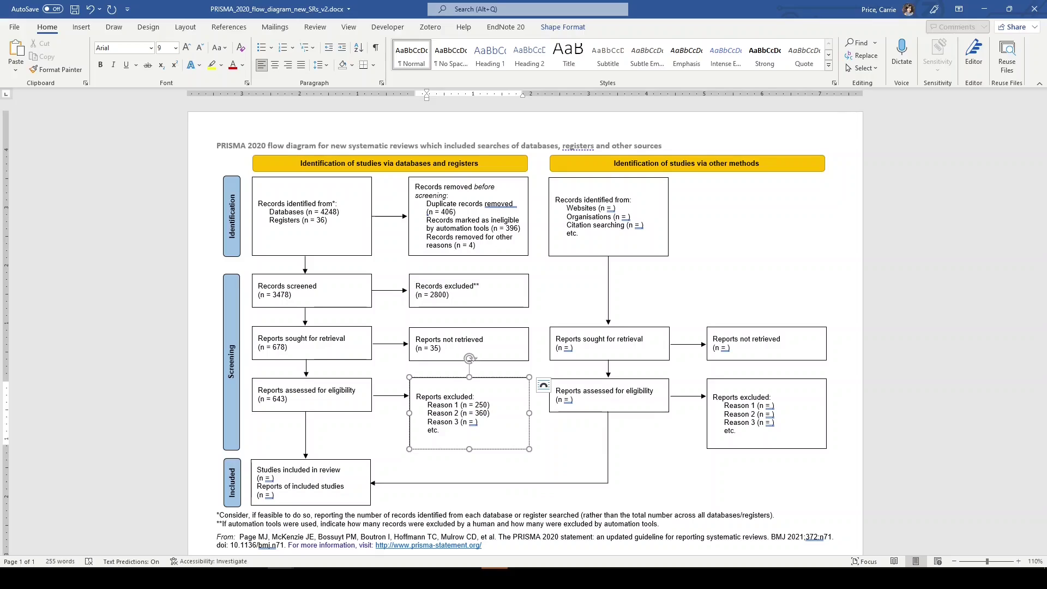
pyautogui.click(472, 423)
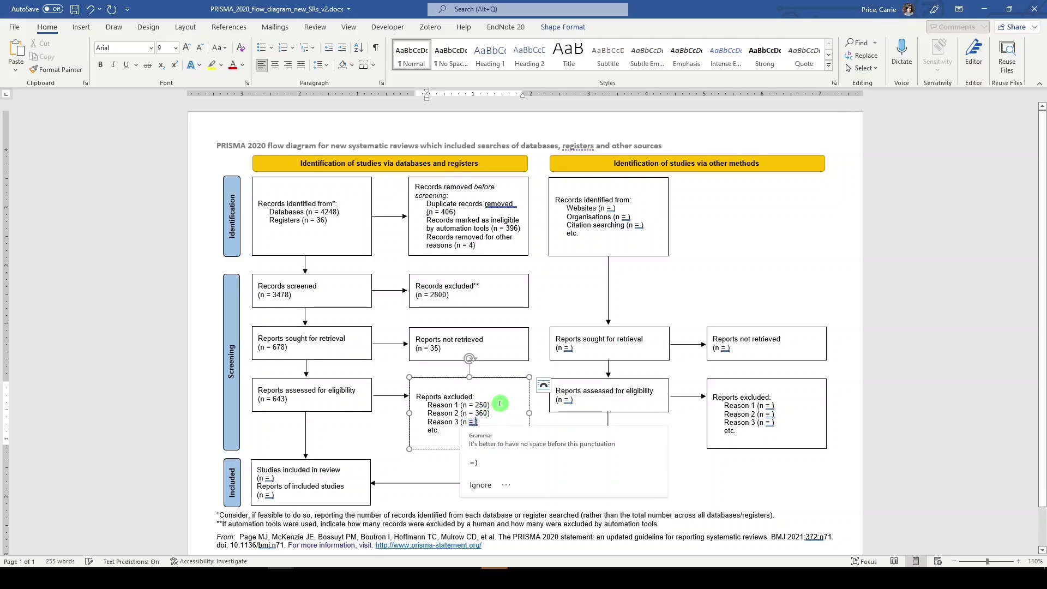
pyautogui.write('3')
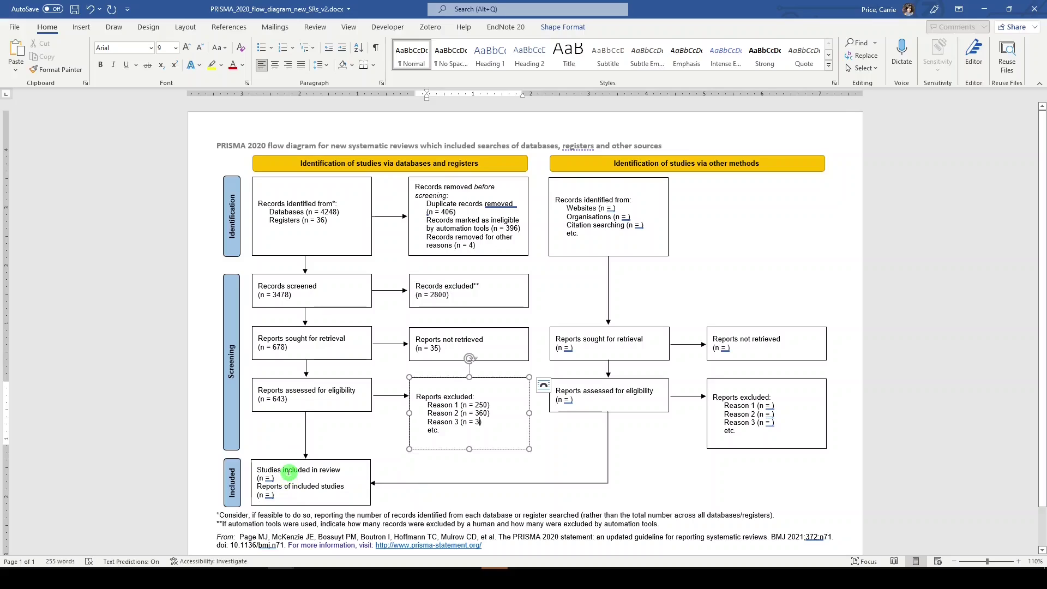
# Step: Fill the Included box with 10 studies and 23 reports of included studies
pyautogui.click(269, 478)
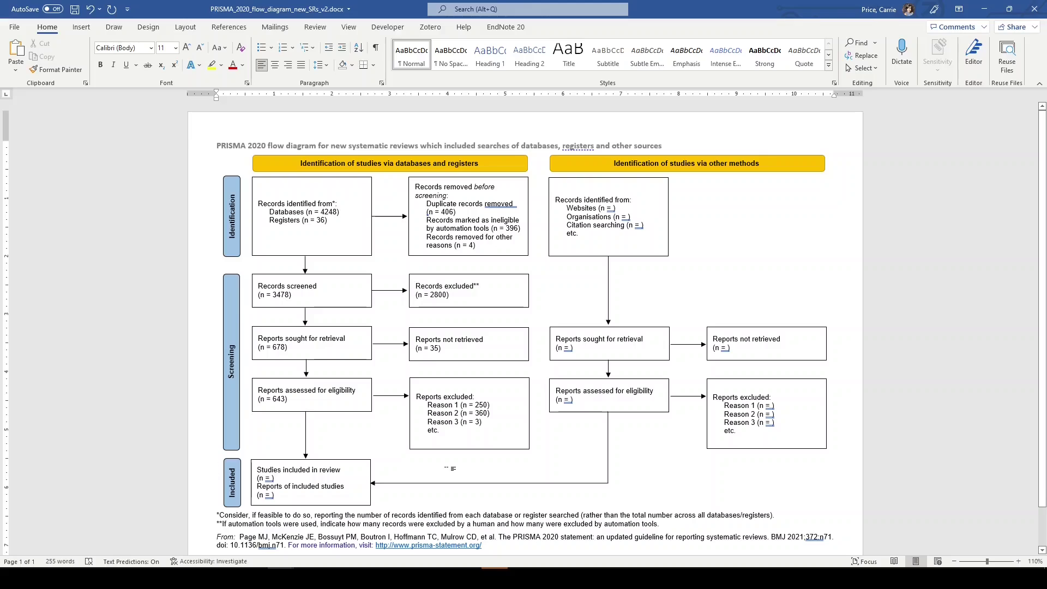
pyautogui.click(454, 440)
pyautogui.click(271, 478)
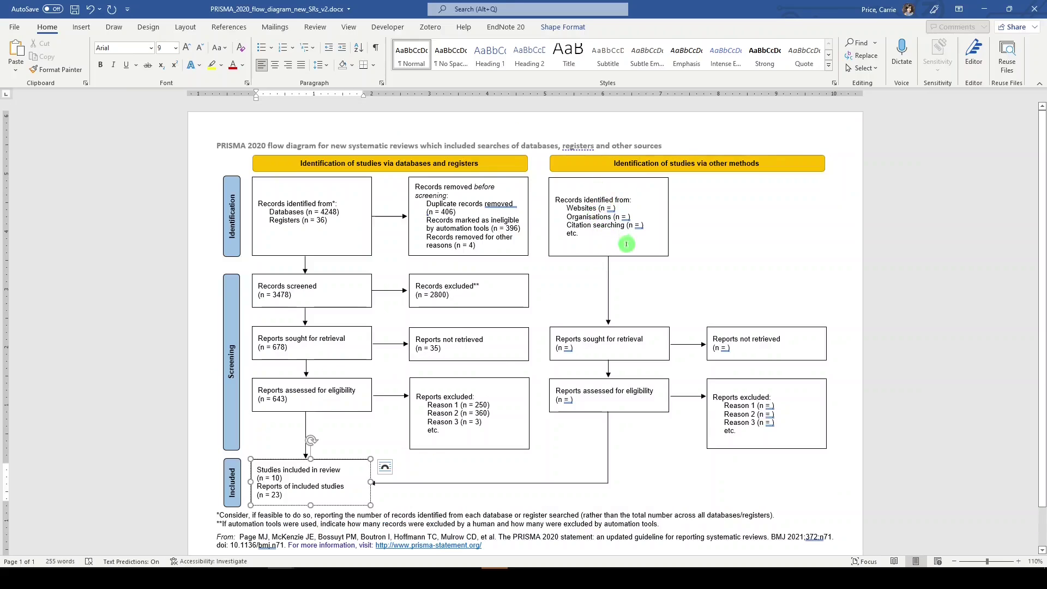
# Step: Enter the other-methods sources: Websites 4, Organisations 1 and Citation searching 15
pyautogui.click(622, 146)
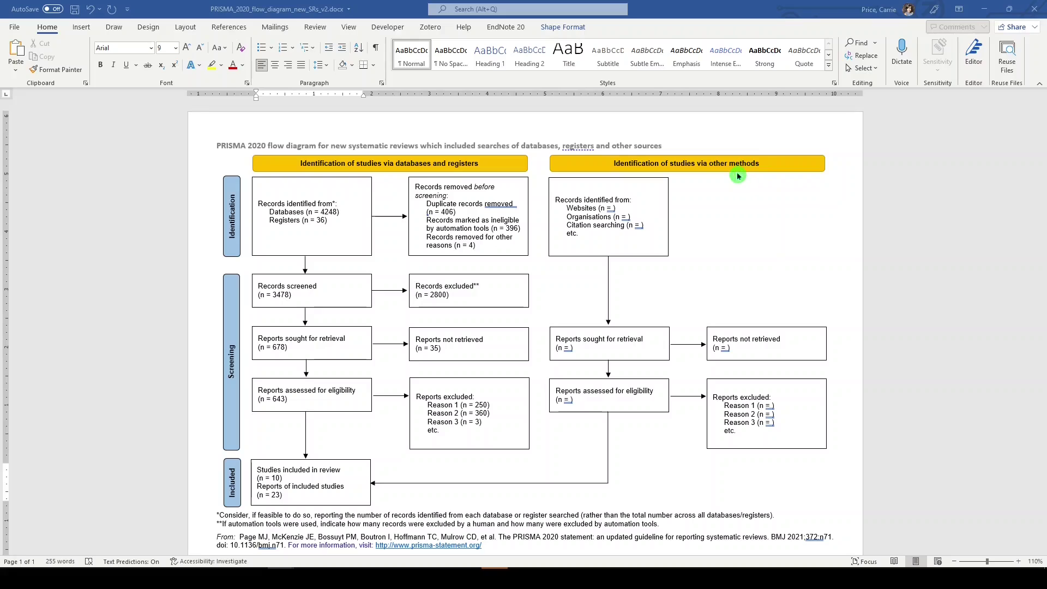
pyautogui.click(611, 209)
pyautogui.write('4')
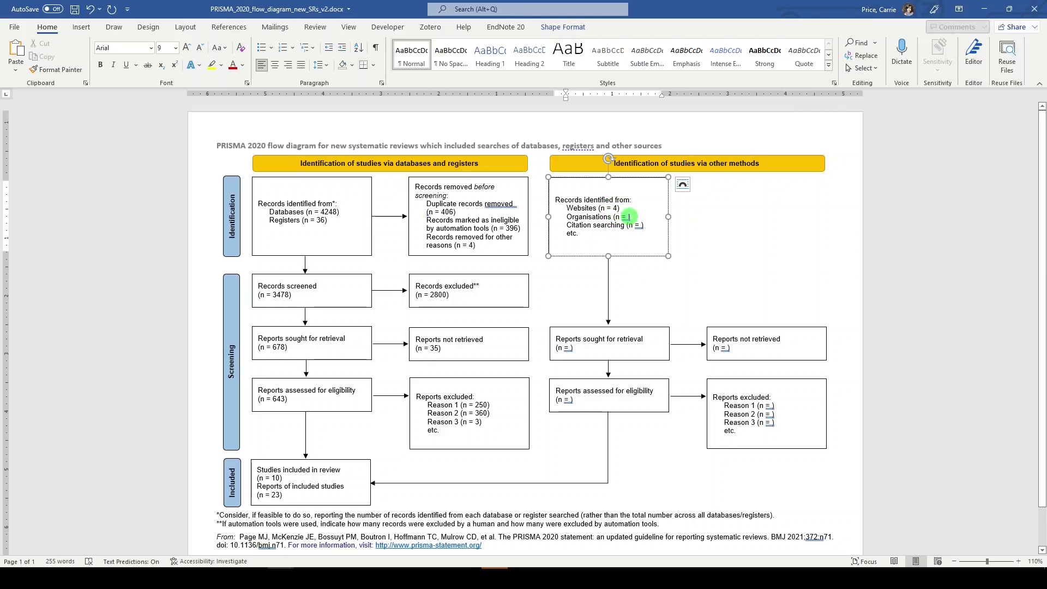
pyautogui.click(627, 216)
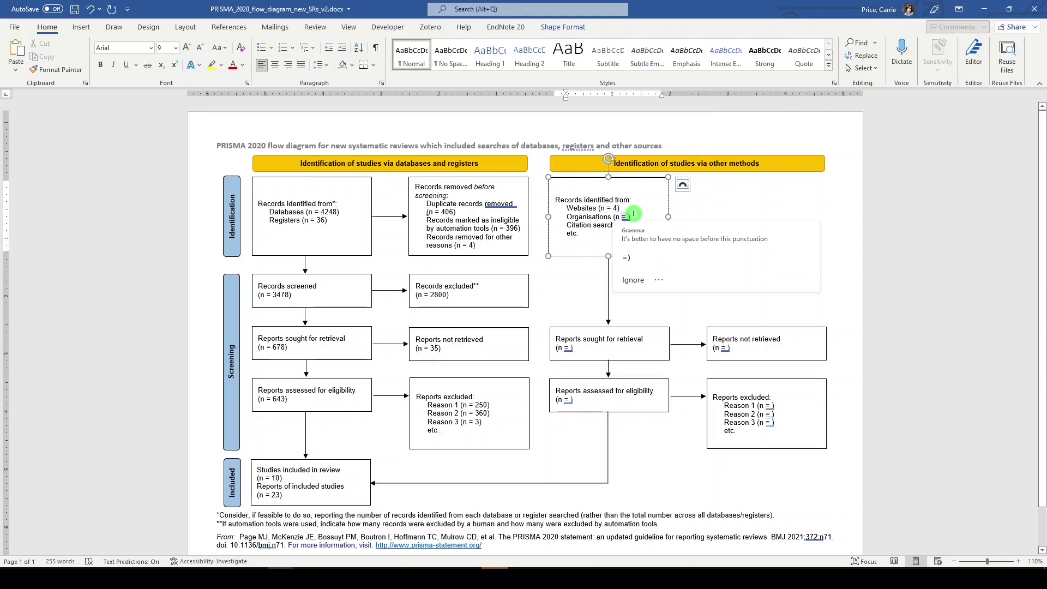
pyautogui.write('1')
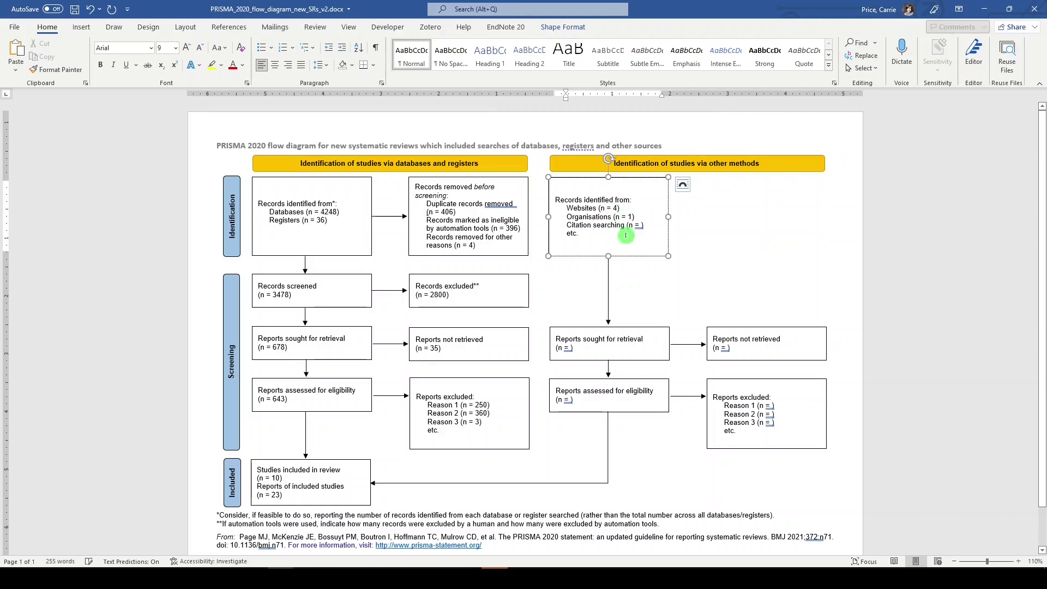
pyautogui.click(647, 223)
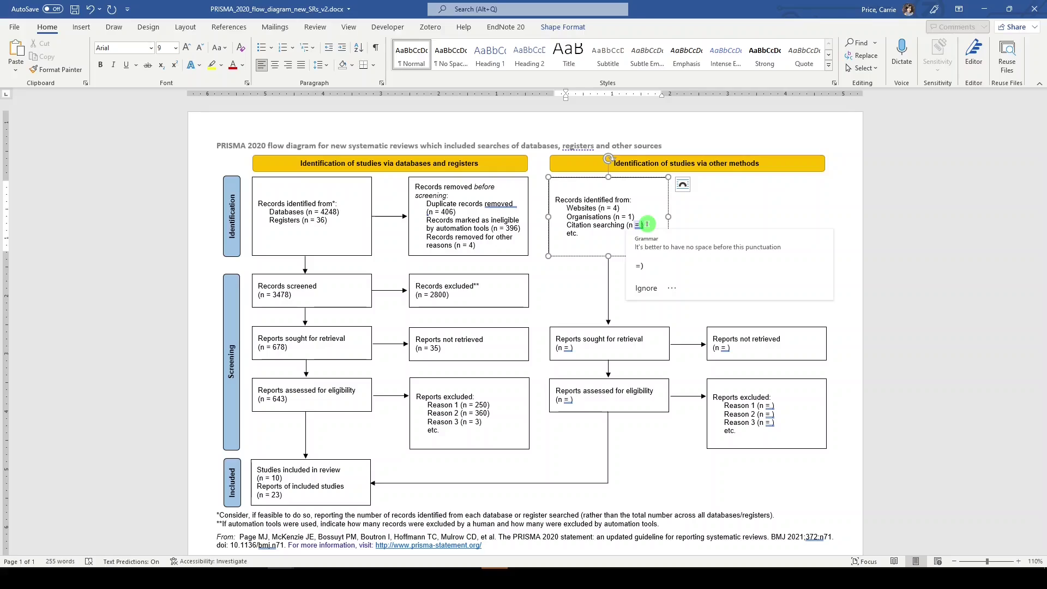
pyautogui.write('15')
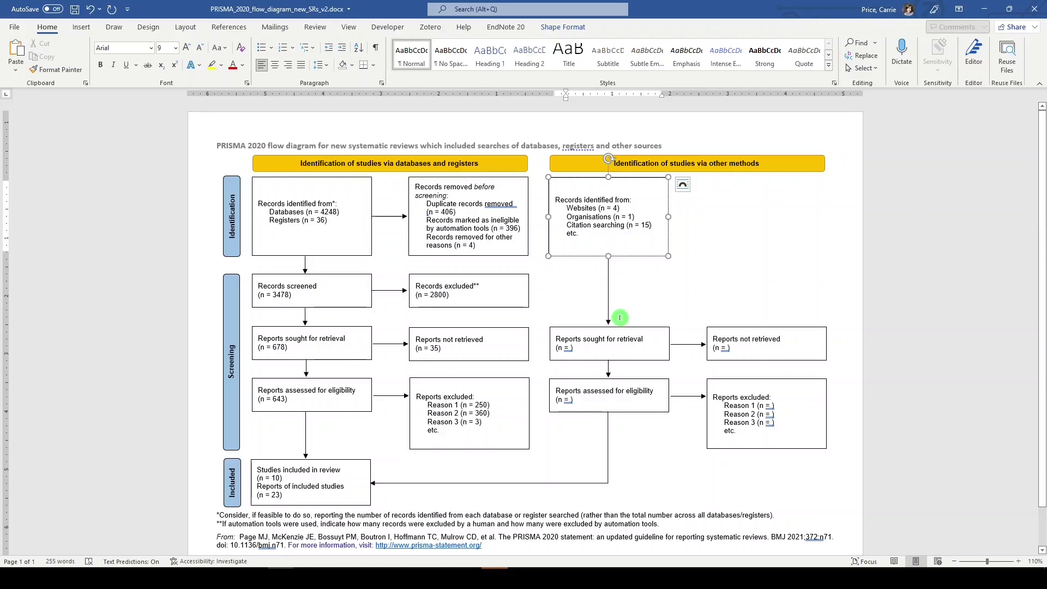
# Step: Enter other-methods counts of 7 reports sought, 13 not retrieved and 7 assessed
pyautogui.click(576, 346)
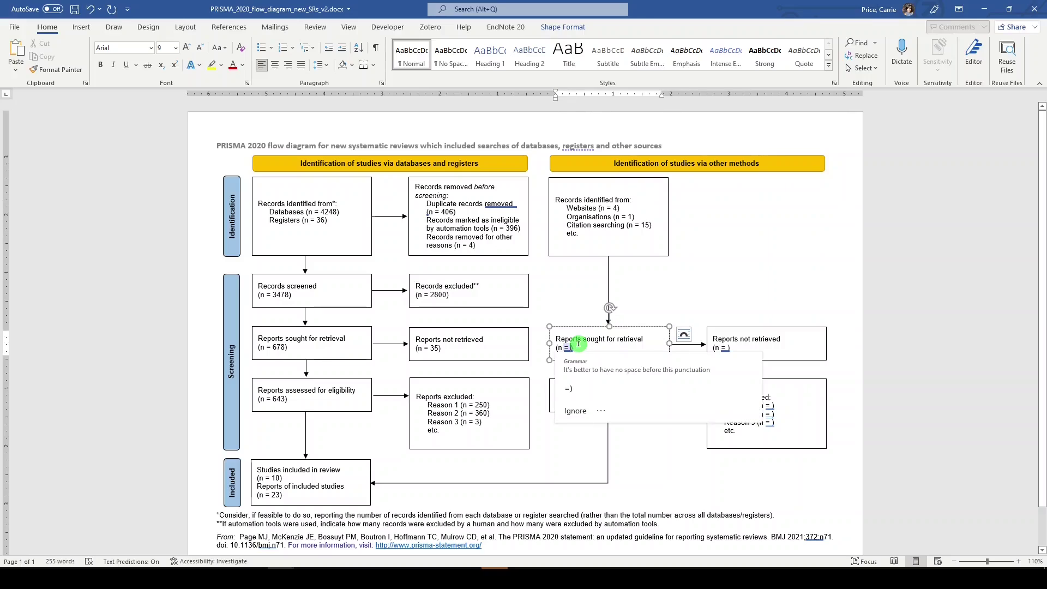
pyautogui.write('7')
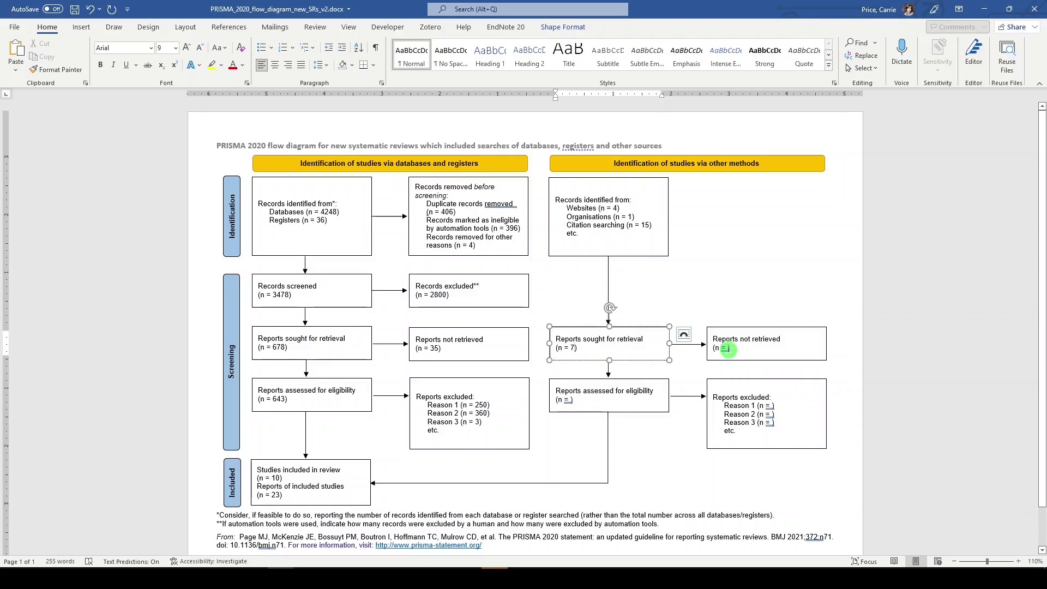
pyautogui.click(728, 346)
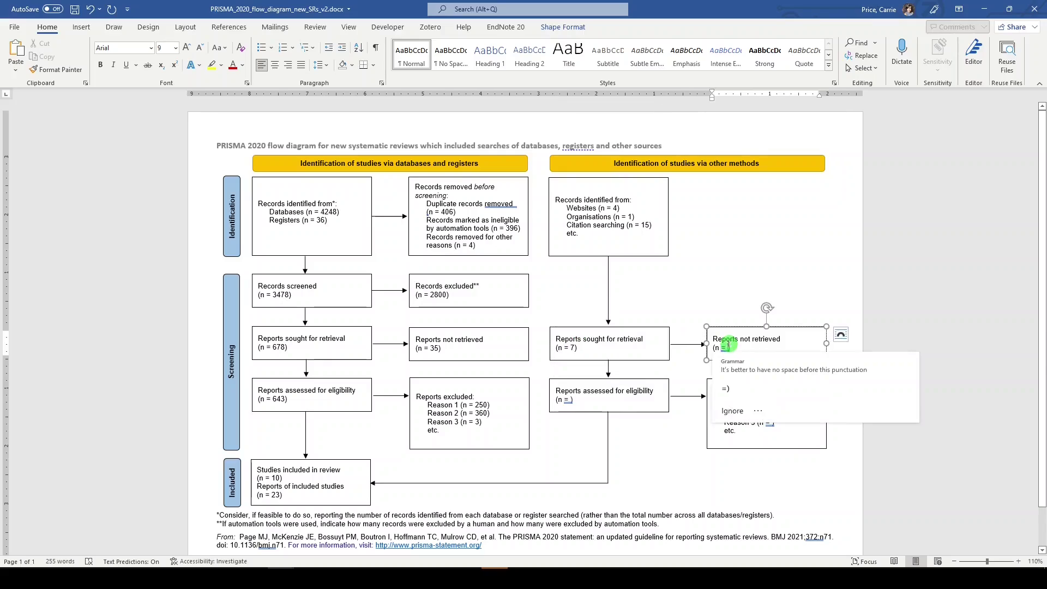
pyautogui.write('13')
pyautogui.click(570, 400)
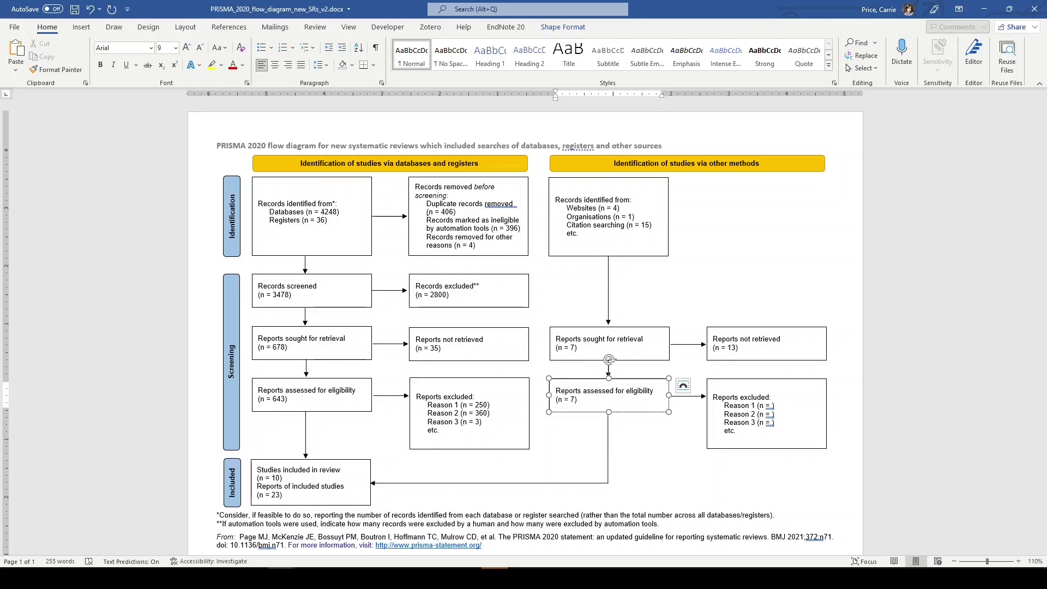
pyautogui.write('7')
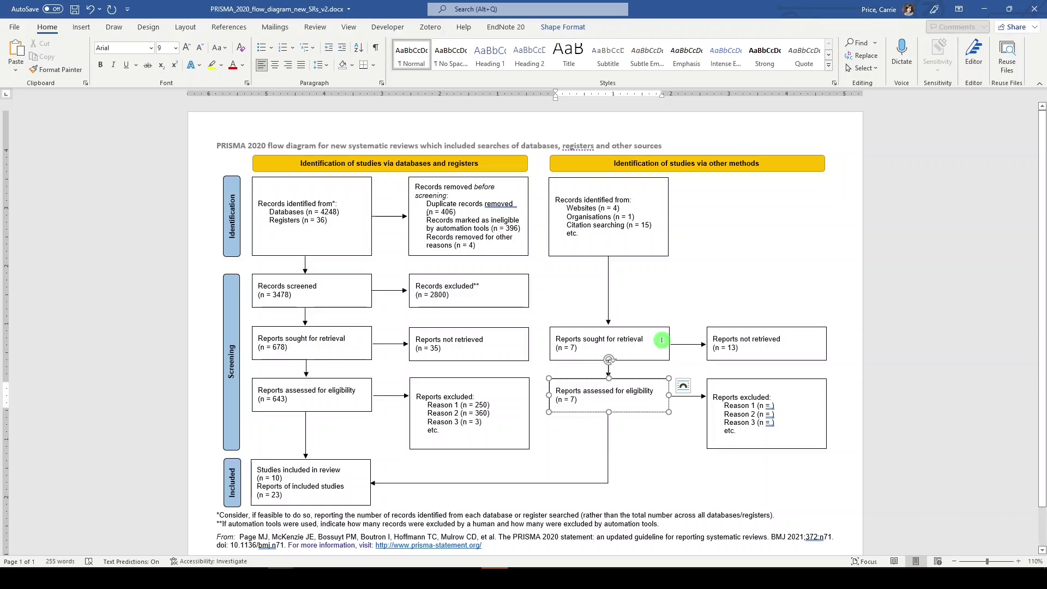
# Step: Enter other-methods exclusion counts of 2, 2 and 1 for Reasons 1–3
pyautogui.click(770, 405)
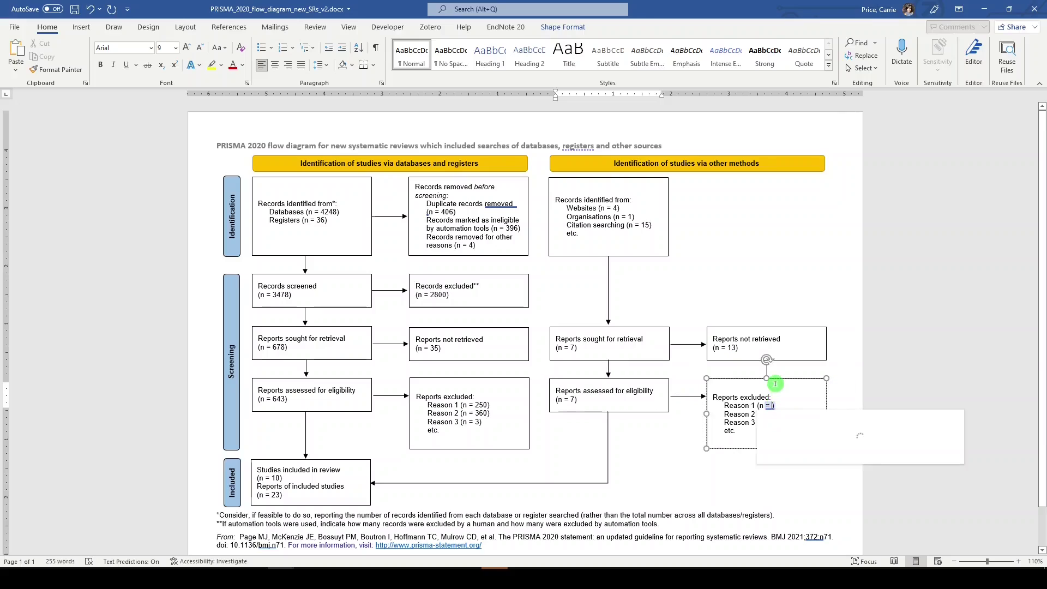
pyautogui.write('2')
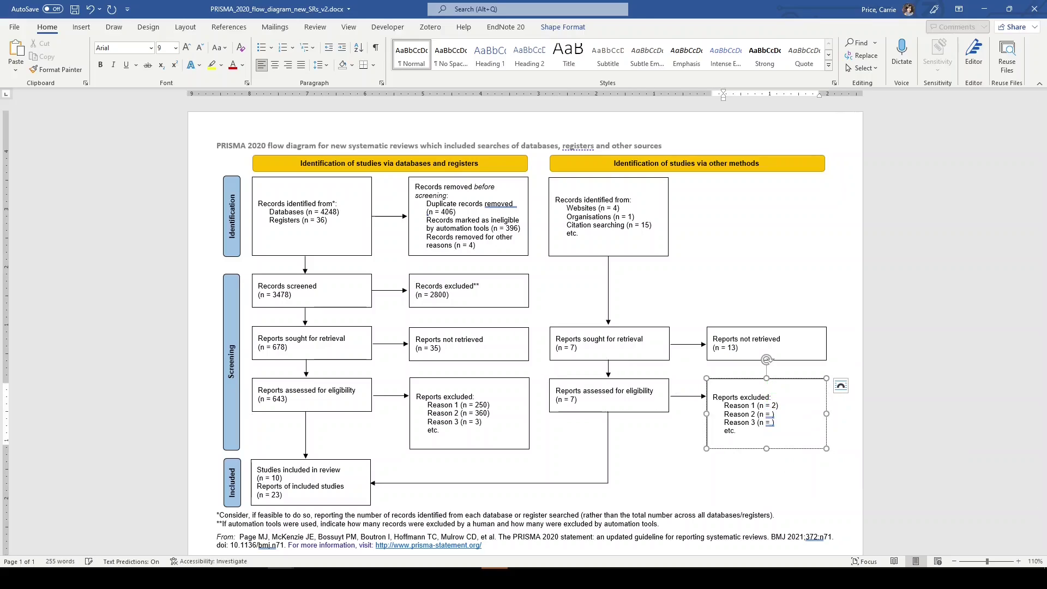
pyautogui.click(771, 414)
pyautogui.write('2')
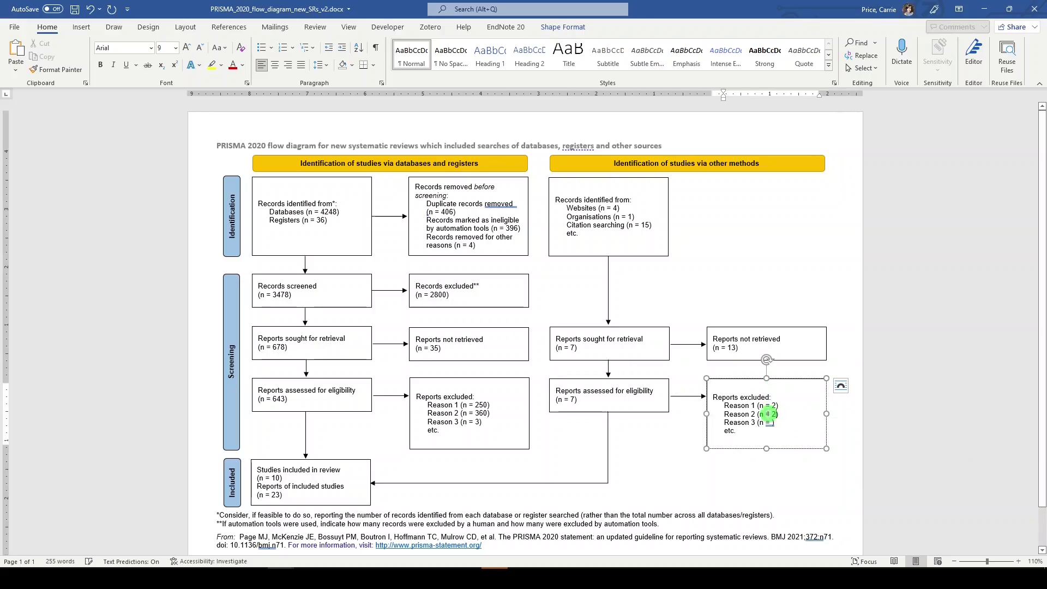
pyautogui.write('1')
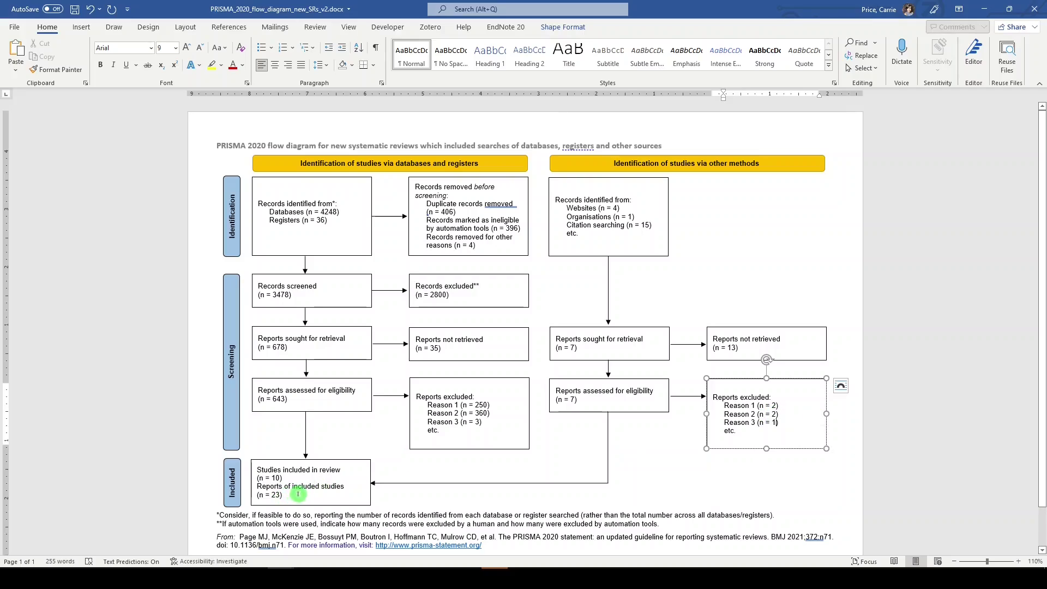
# Step: Replace 23 with 22 in the Reports of included studies field
pyautogui.doubleClick(277, 495)
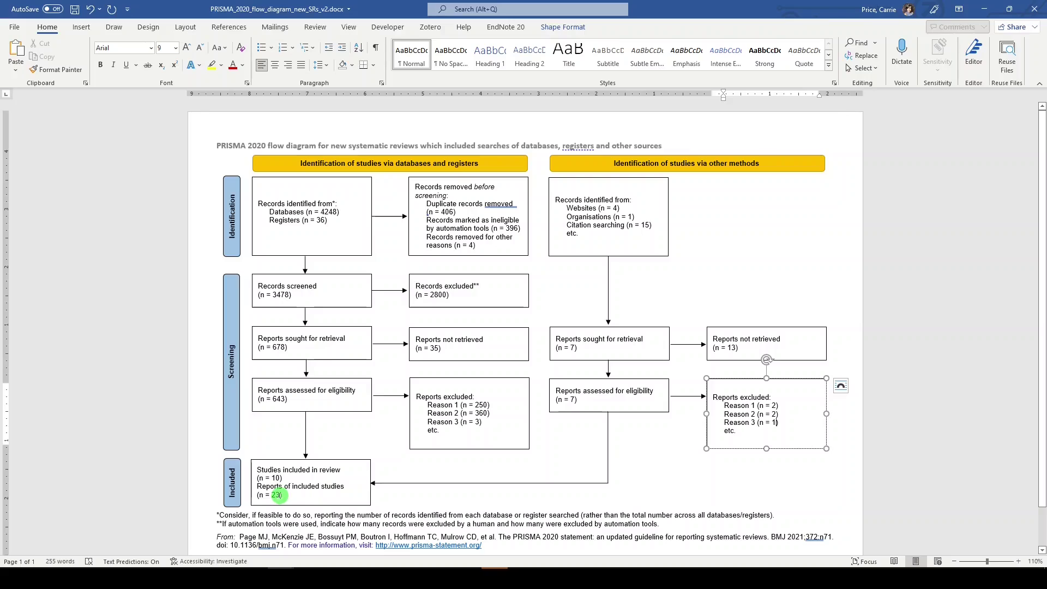
pyautogui.write('20')
pyautogui.keyDown('ctrl'); pyautogui.scroll(2, 656, 346); pyautogui.keyUp('ctrl')
pyautogui.scroll(2, 655, 273)
pyautogui.scroll(-1, 635, 350)
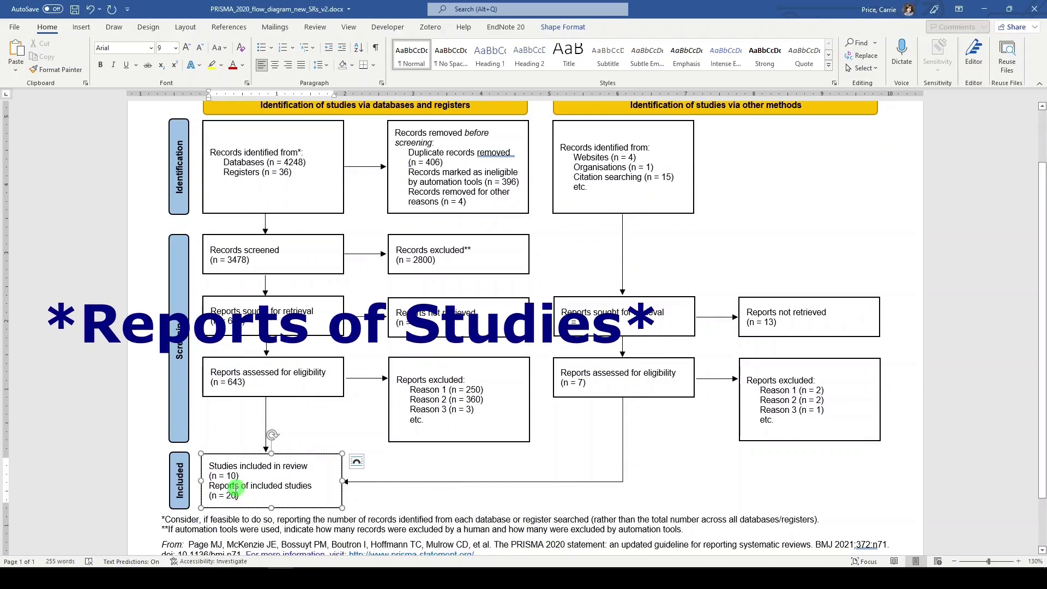
pyautogui.press('BackSpace')
pyautogui.write('2')
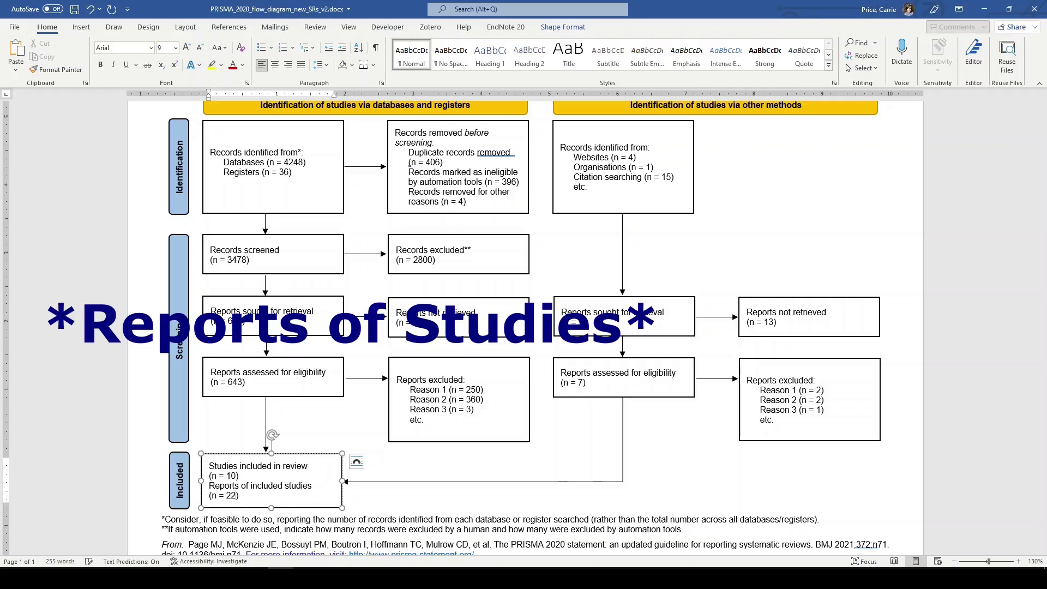
pyautogui.scroll(-1, 347, 432)
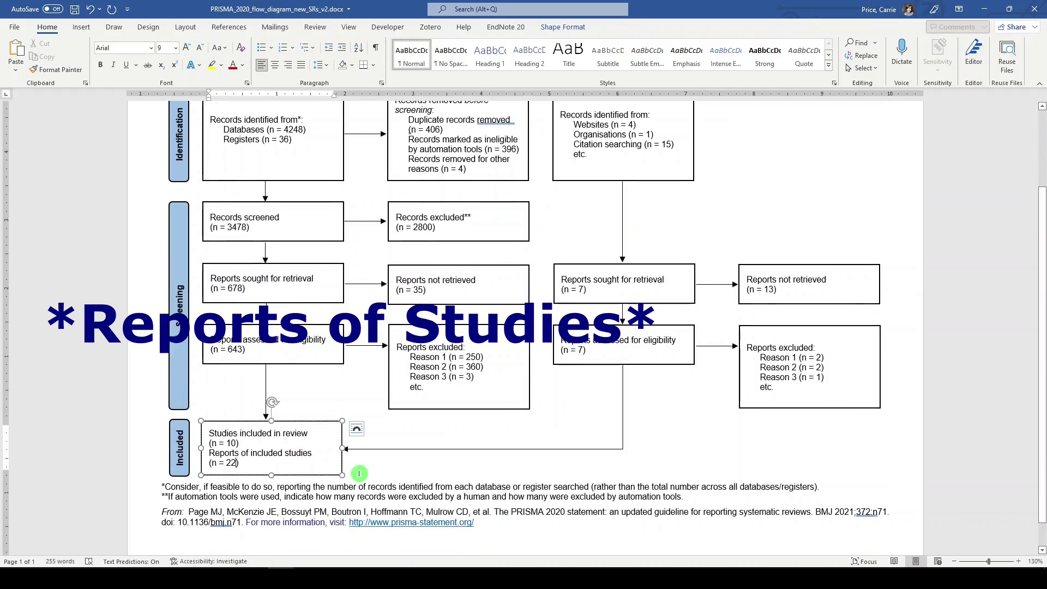
pyautogui.scroll(3, 349, 431)
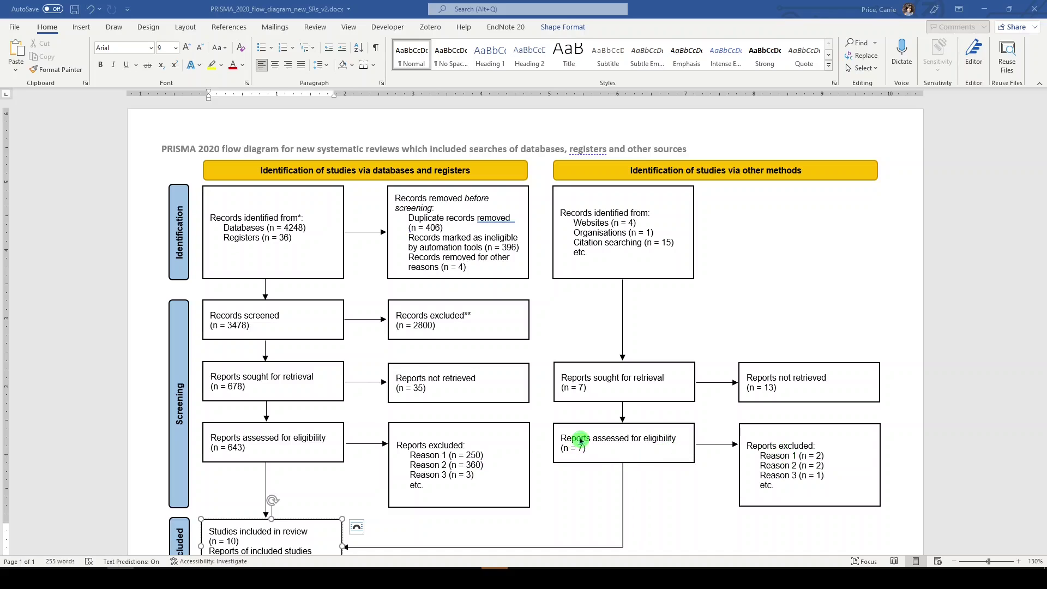
pyautogui.scroll(-3, 390, 407)
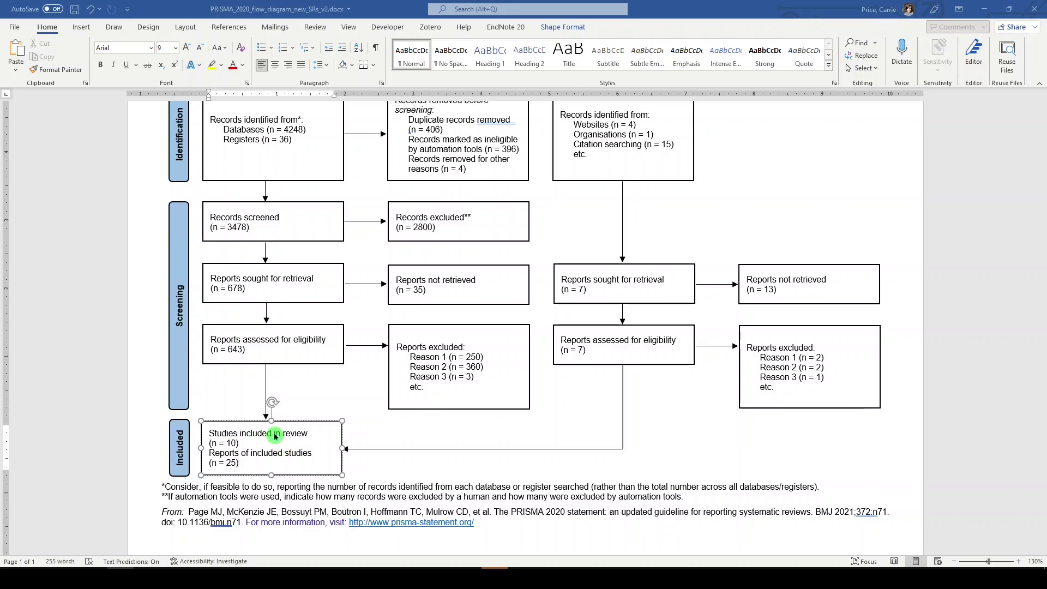
pyautogui.scroll(2, 275, 436)
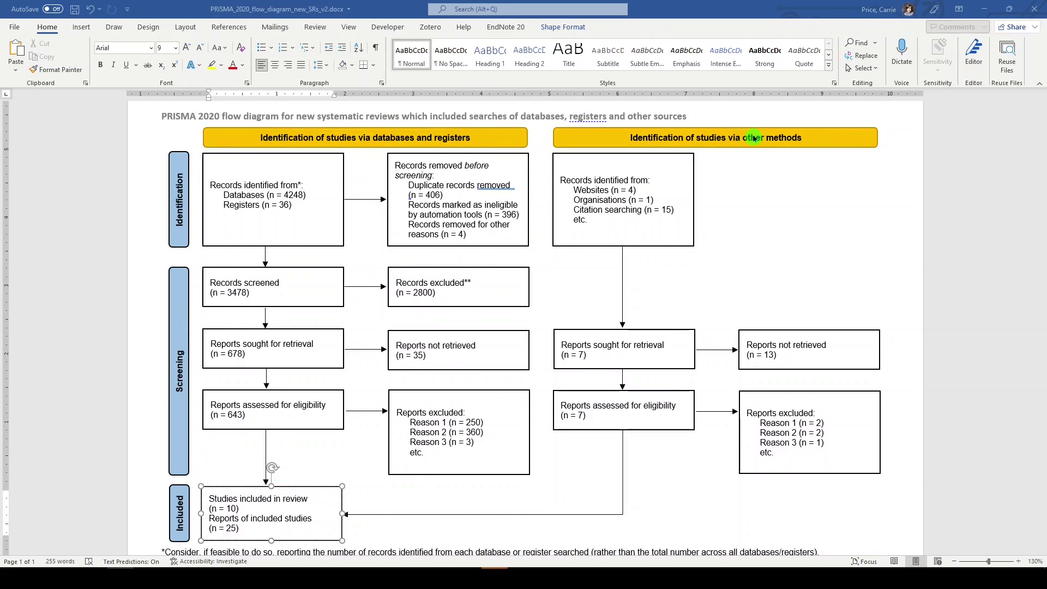
pyautogui.press('BackSpace')
pyautogui.write('2')
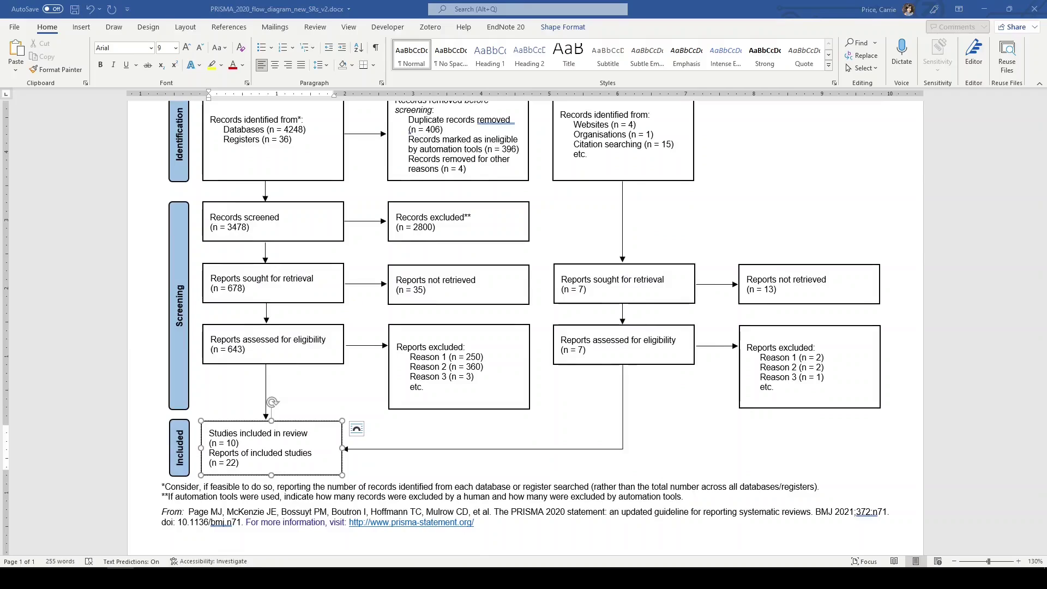